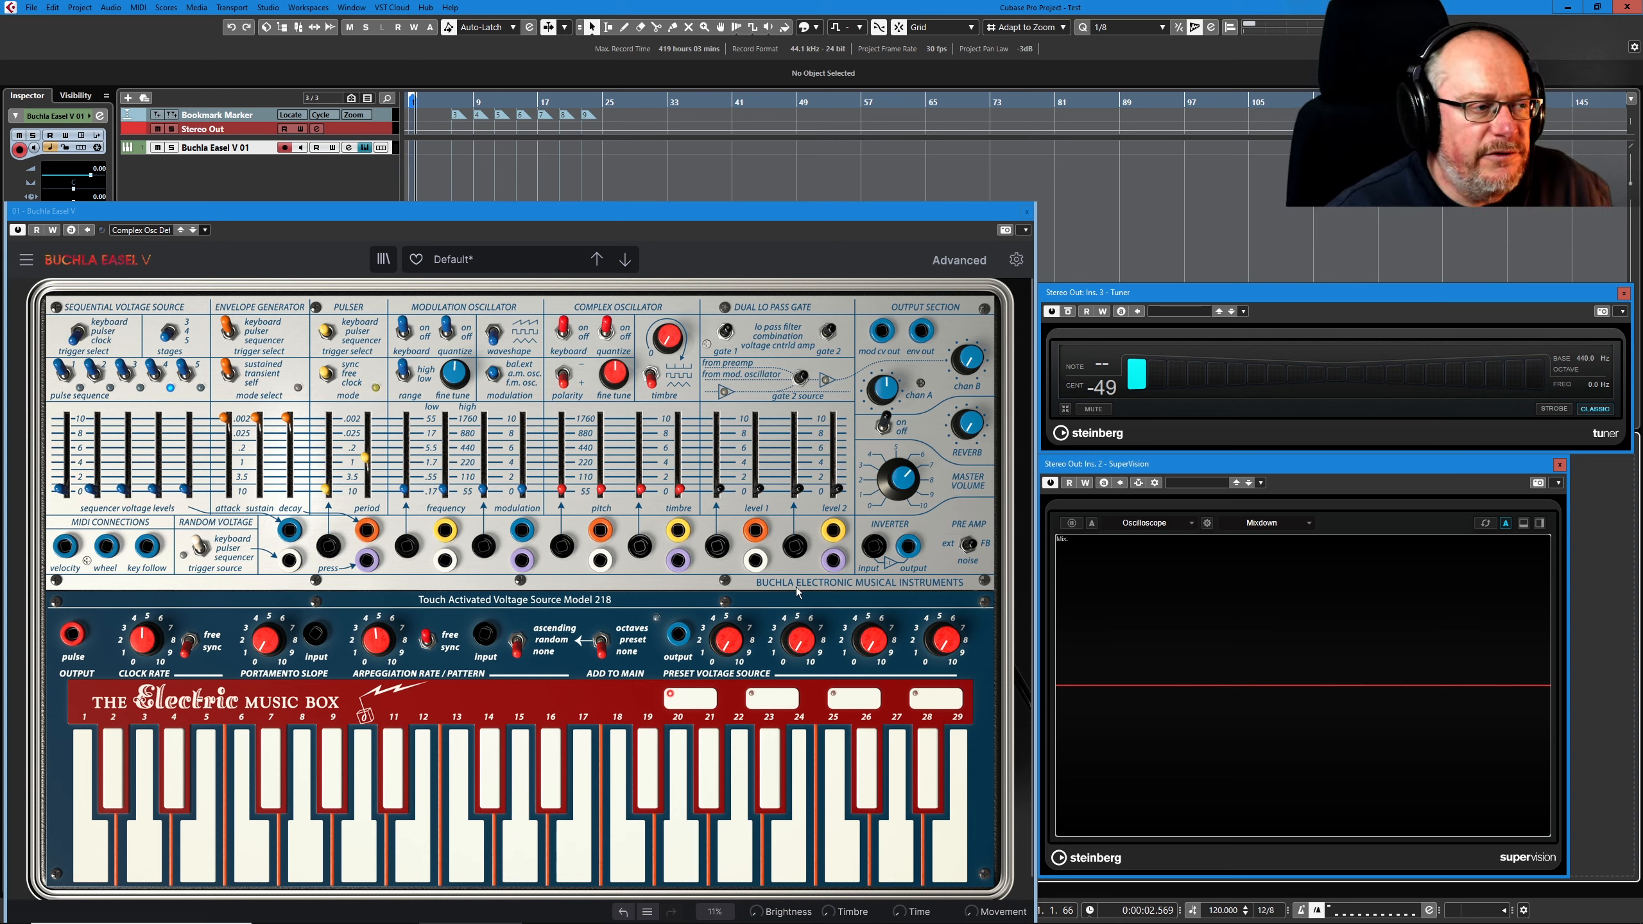
Patch envelope outputs into the gate 1 level and complex oscillator pitch inputs, raising each input's modulation slider slightly
left_click_drag(758, 534, 719, 465)
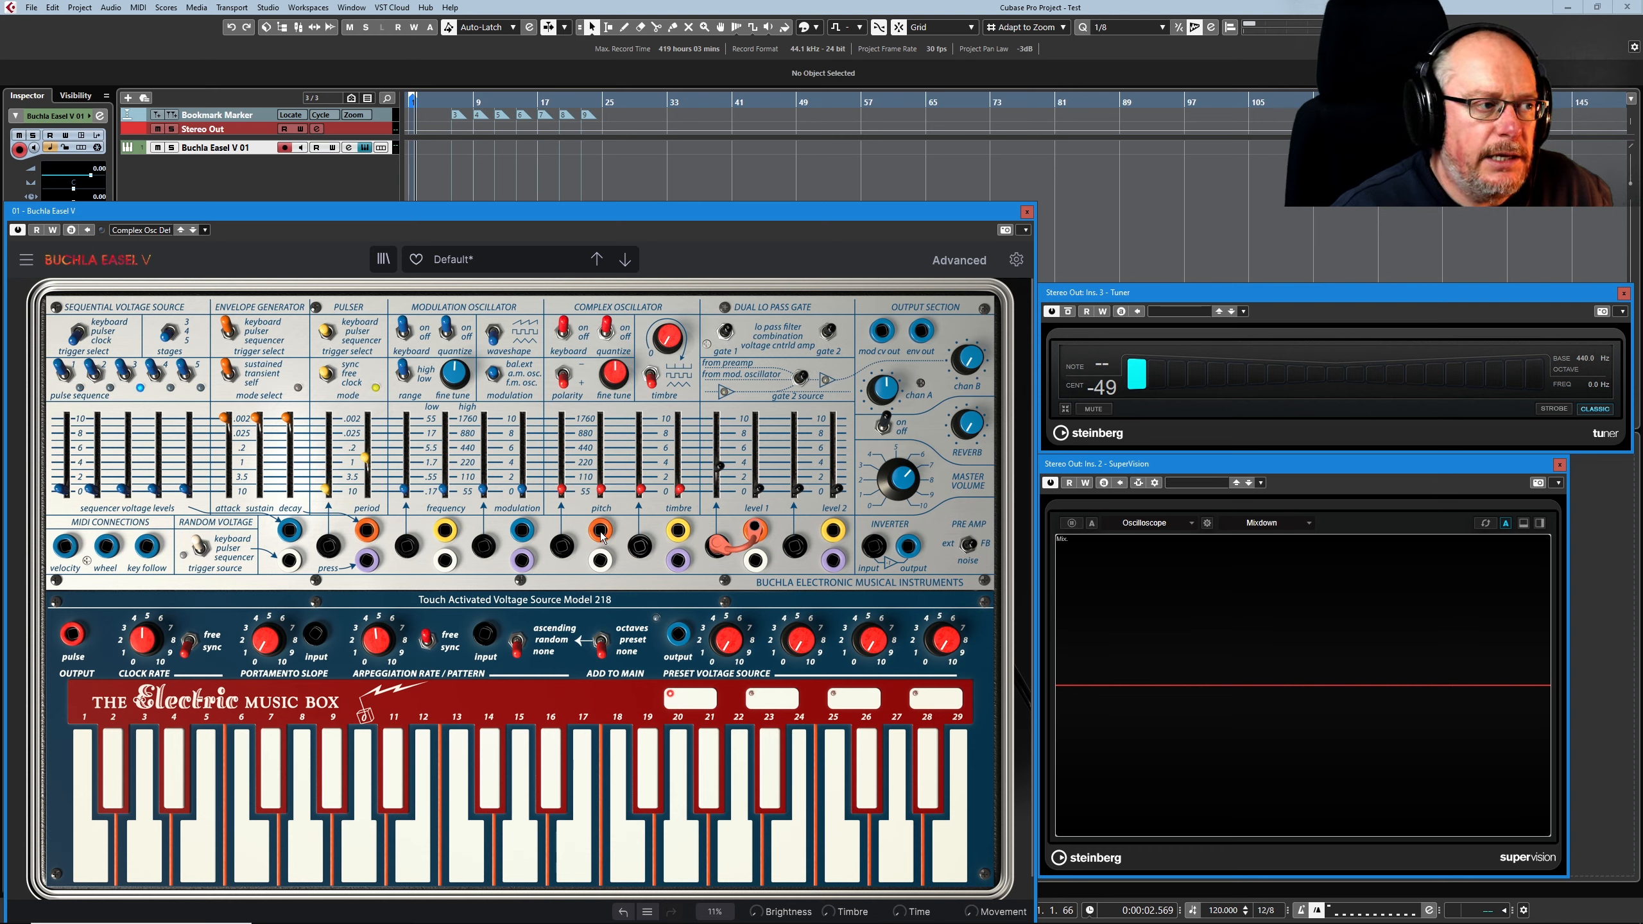
left_click_drag(601, 537, 239, 317)
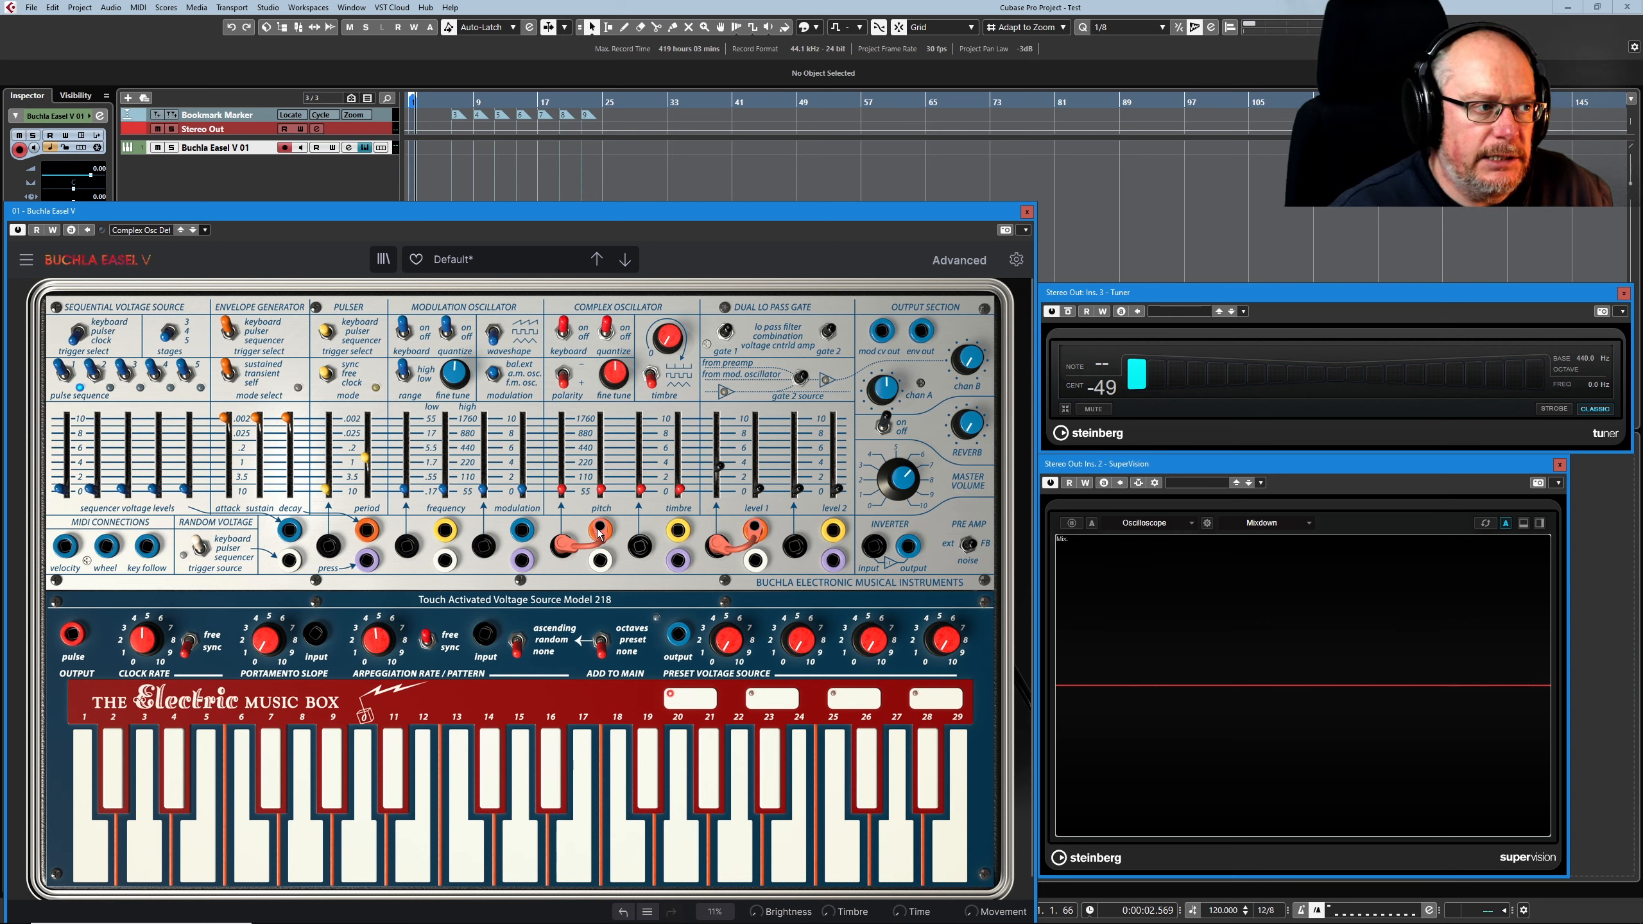
left_click_drag(561, 491, 562, 478)
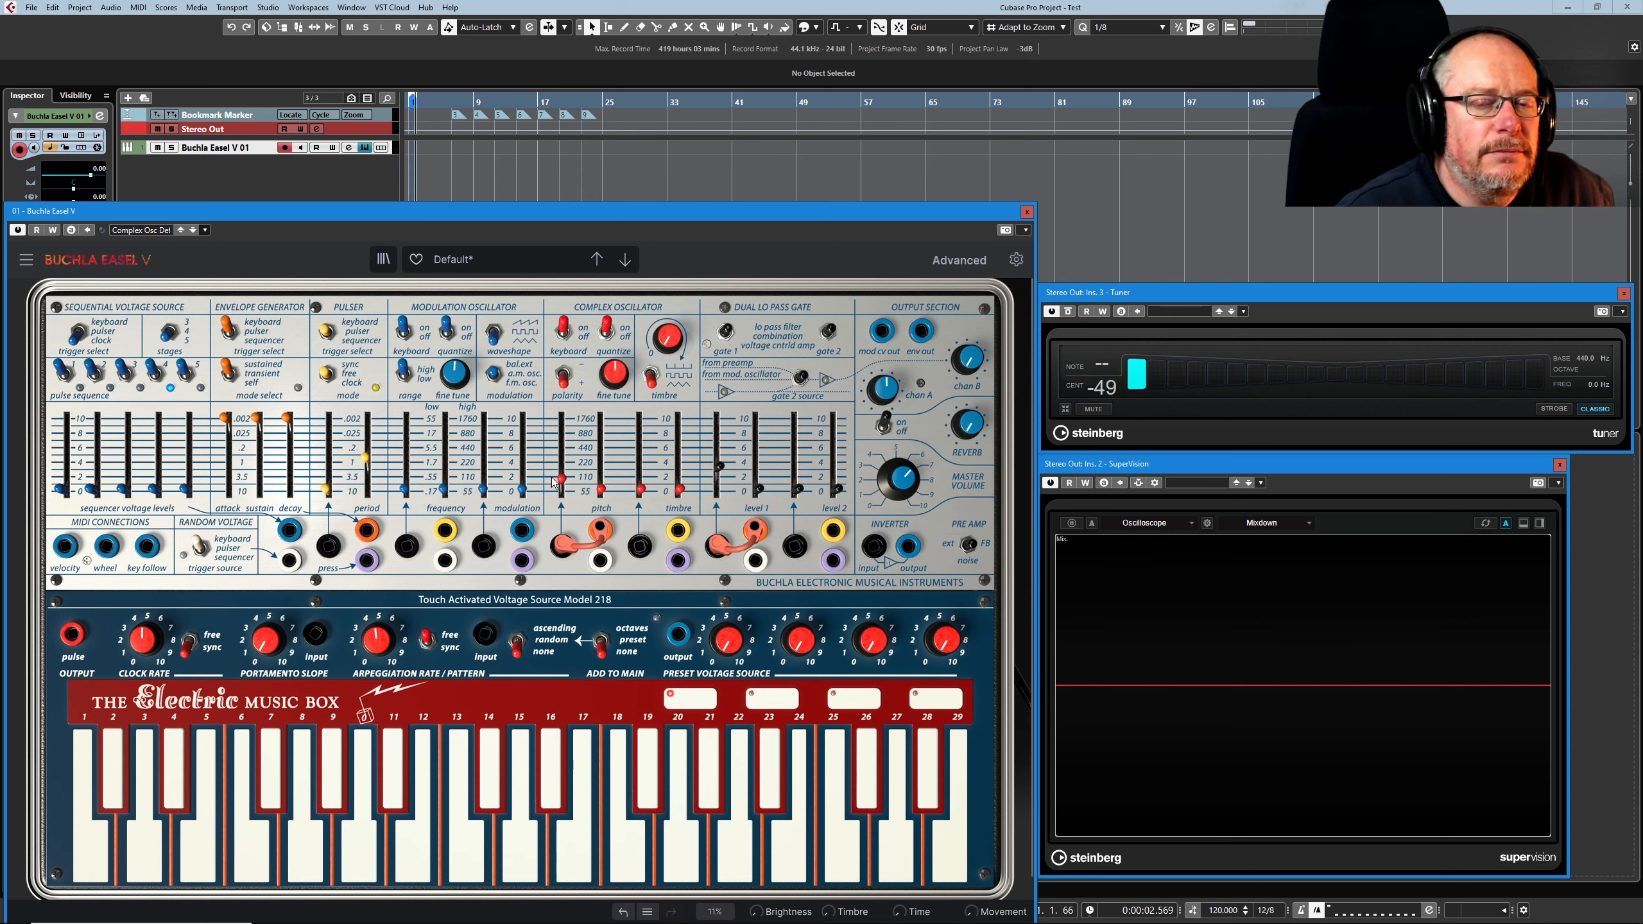
mouse_move(563, 484)
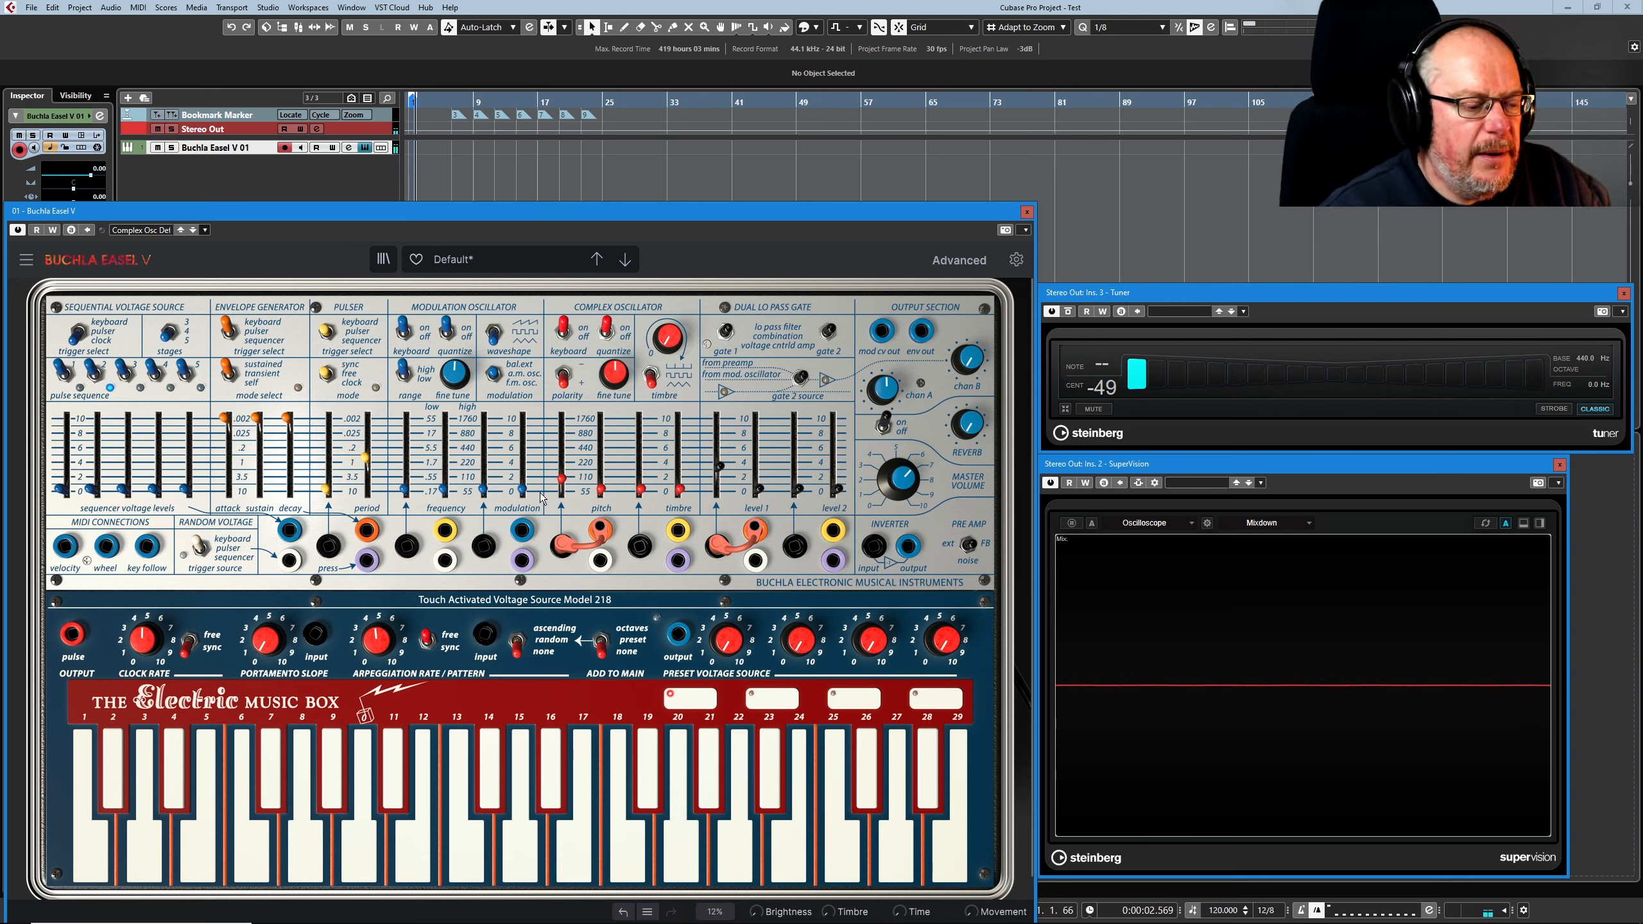
left_click_drag(561, 479, 561, 475)
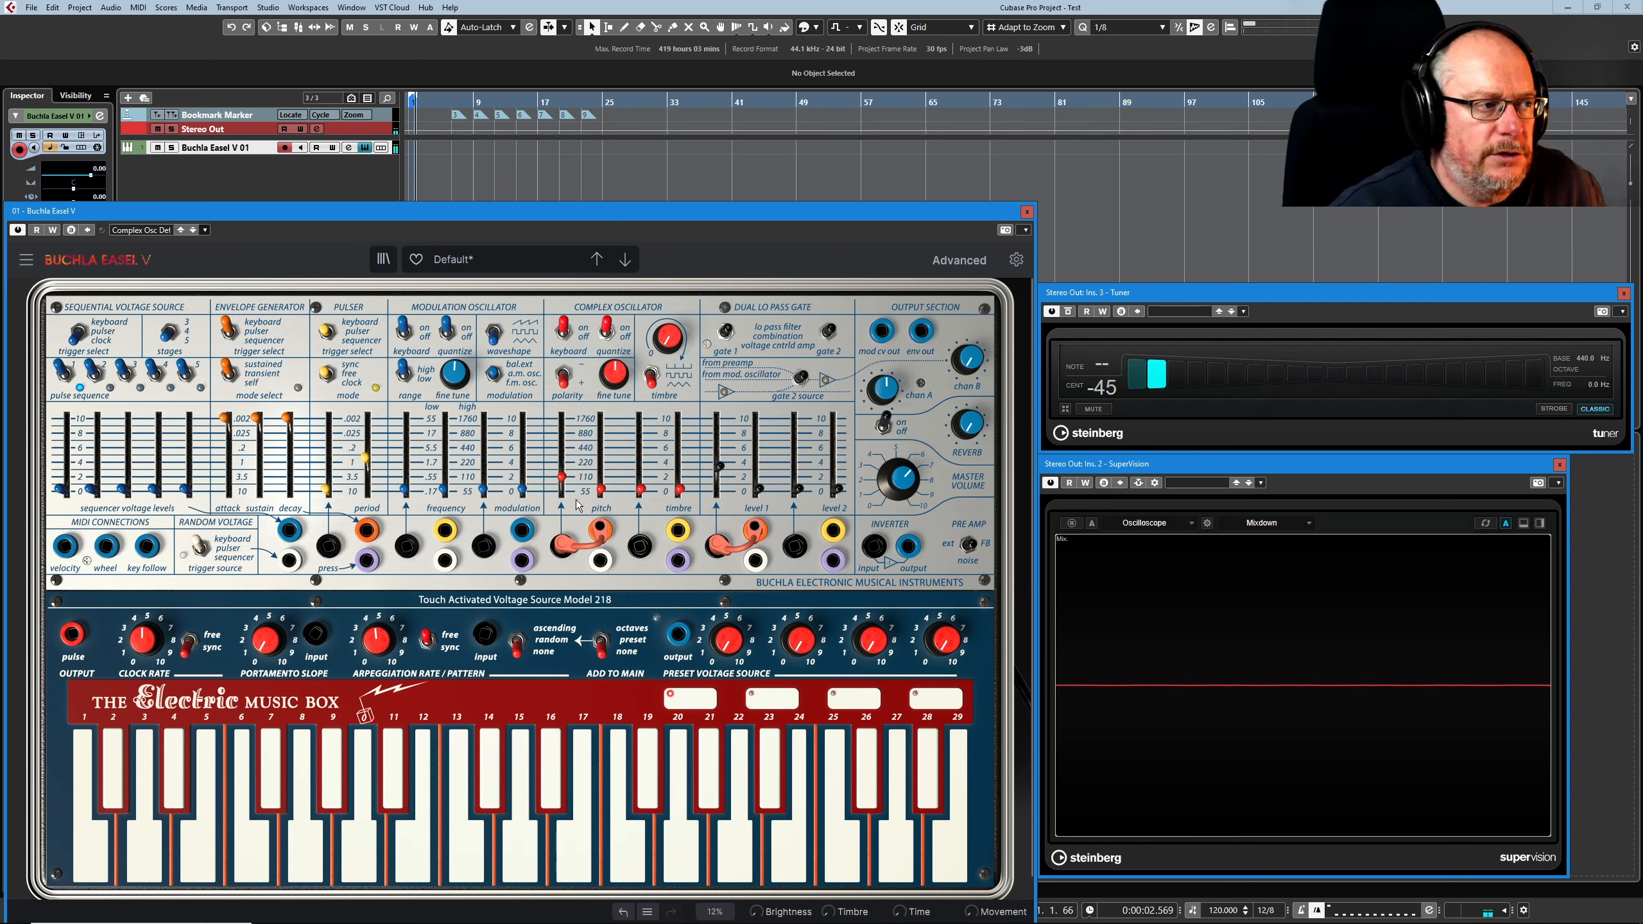
Remove the envelope cable from the pitch input, try the keyboard's pulse output there instead, and unplug that cable as well
left_click_drag(562, 546, 657, 453)
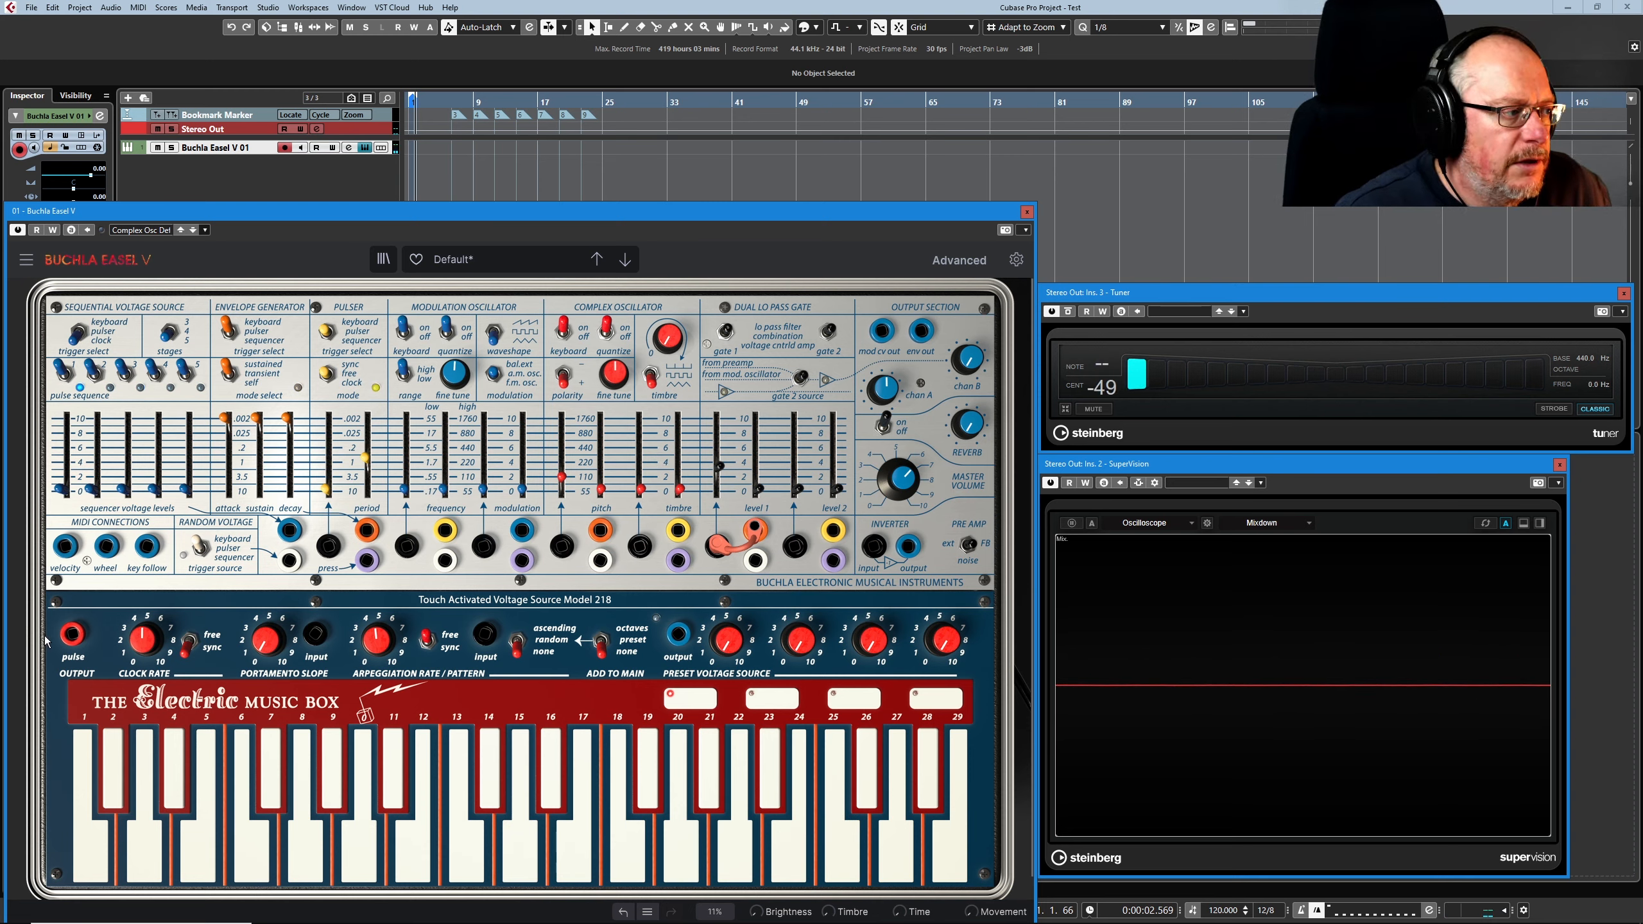
left_click_drag(71, 637, 561, 547)
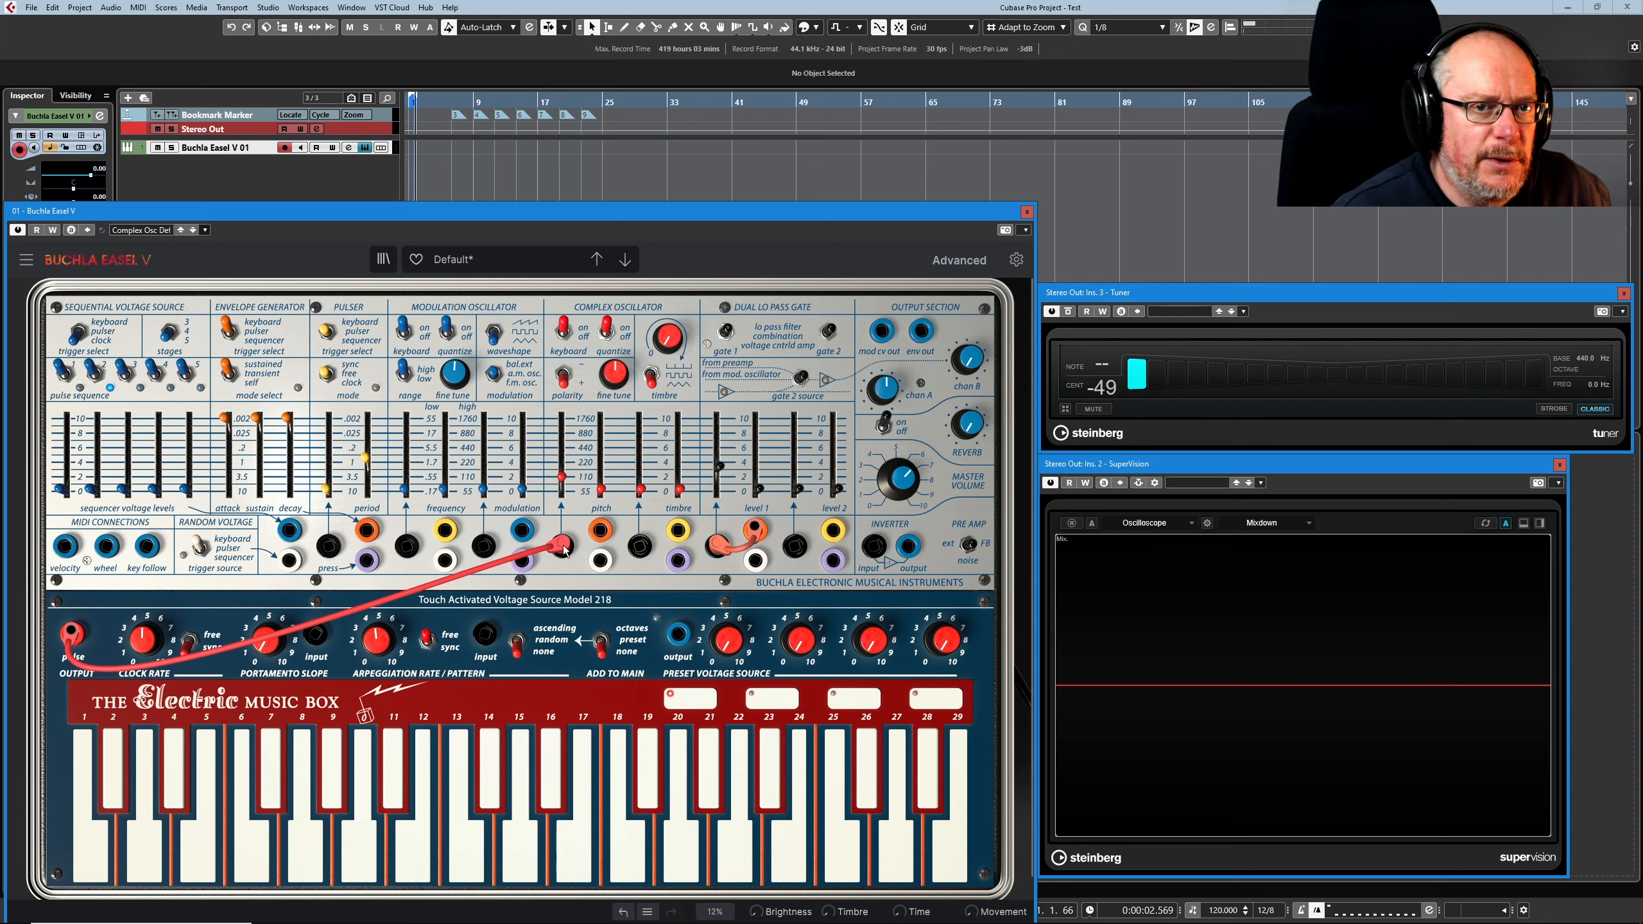
left_click_drag(562, 547, 560, 589)
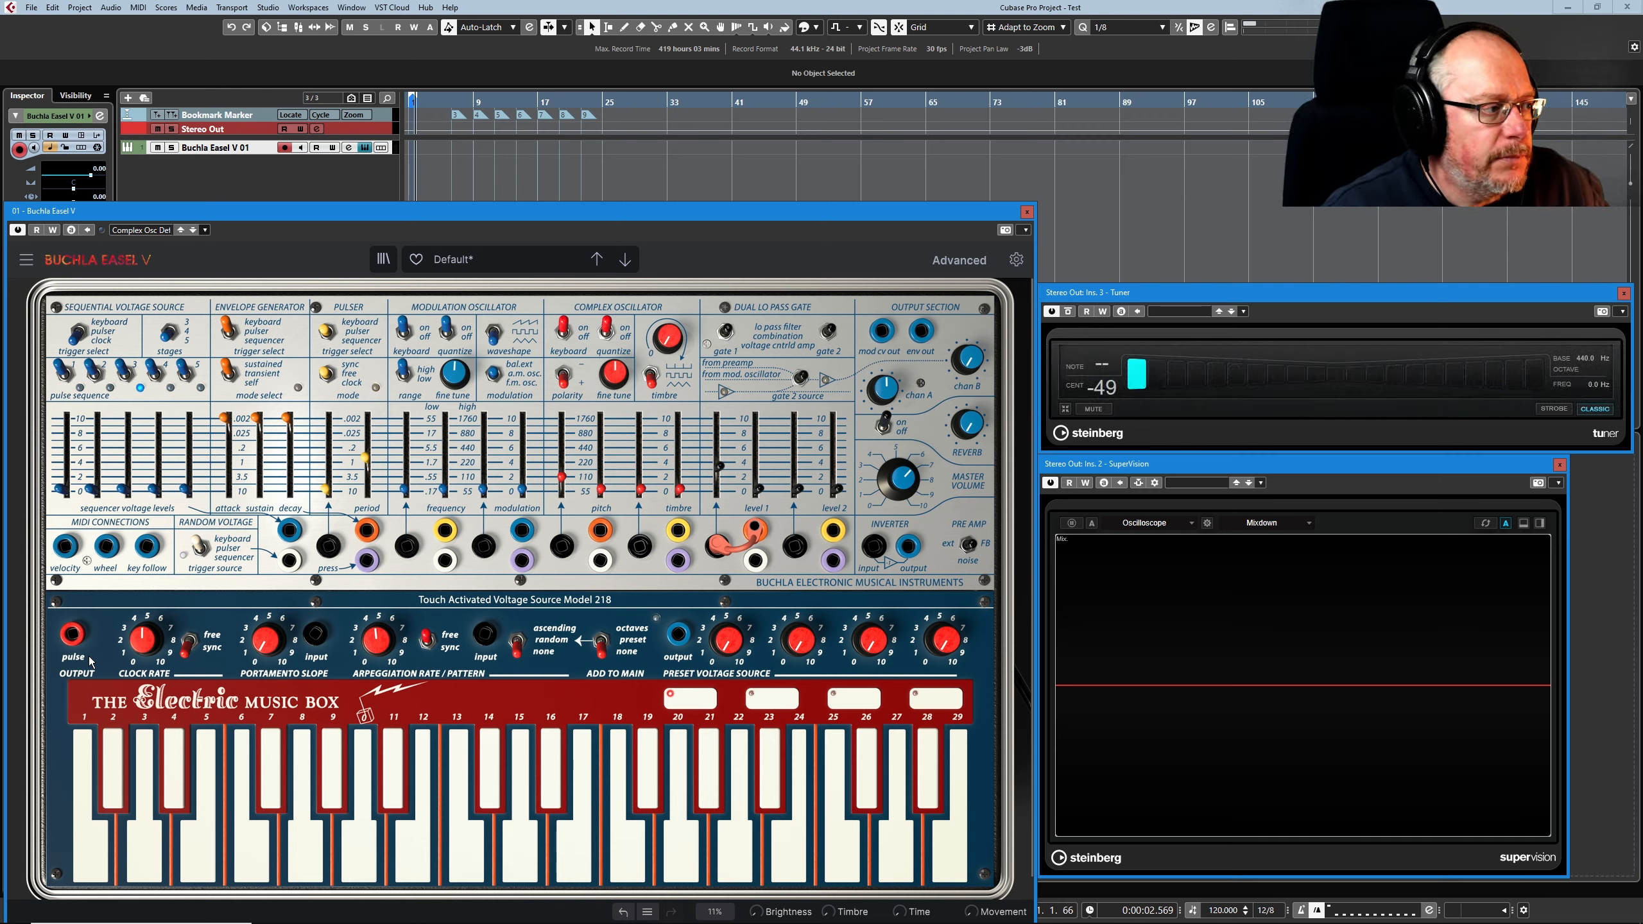
Raise the keyboard's portamento slope in stages, first to 0.188 and then well past the middle of its range
mouse_move(148, 638)
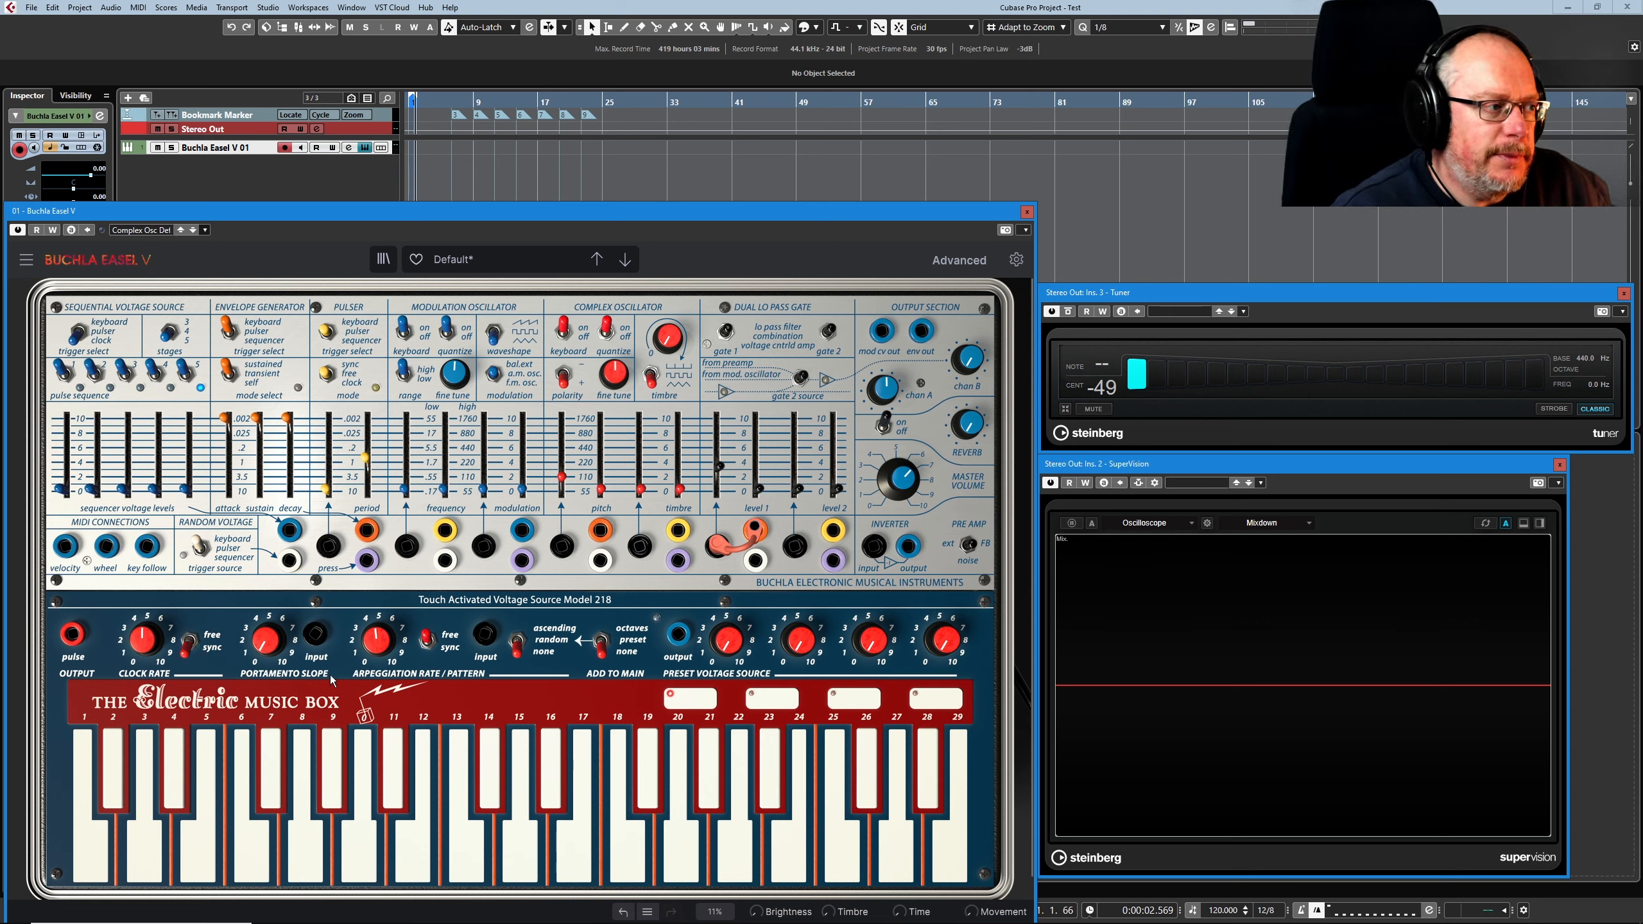
mouse_move(272, 648)
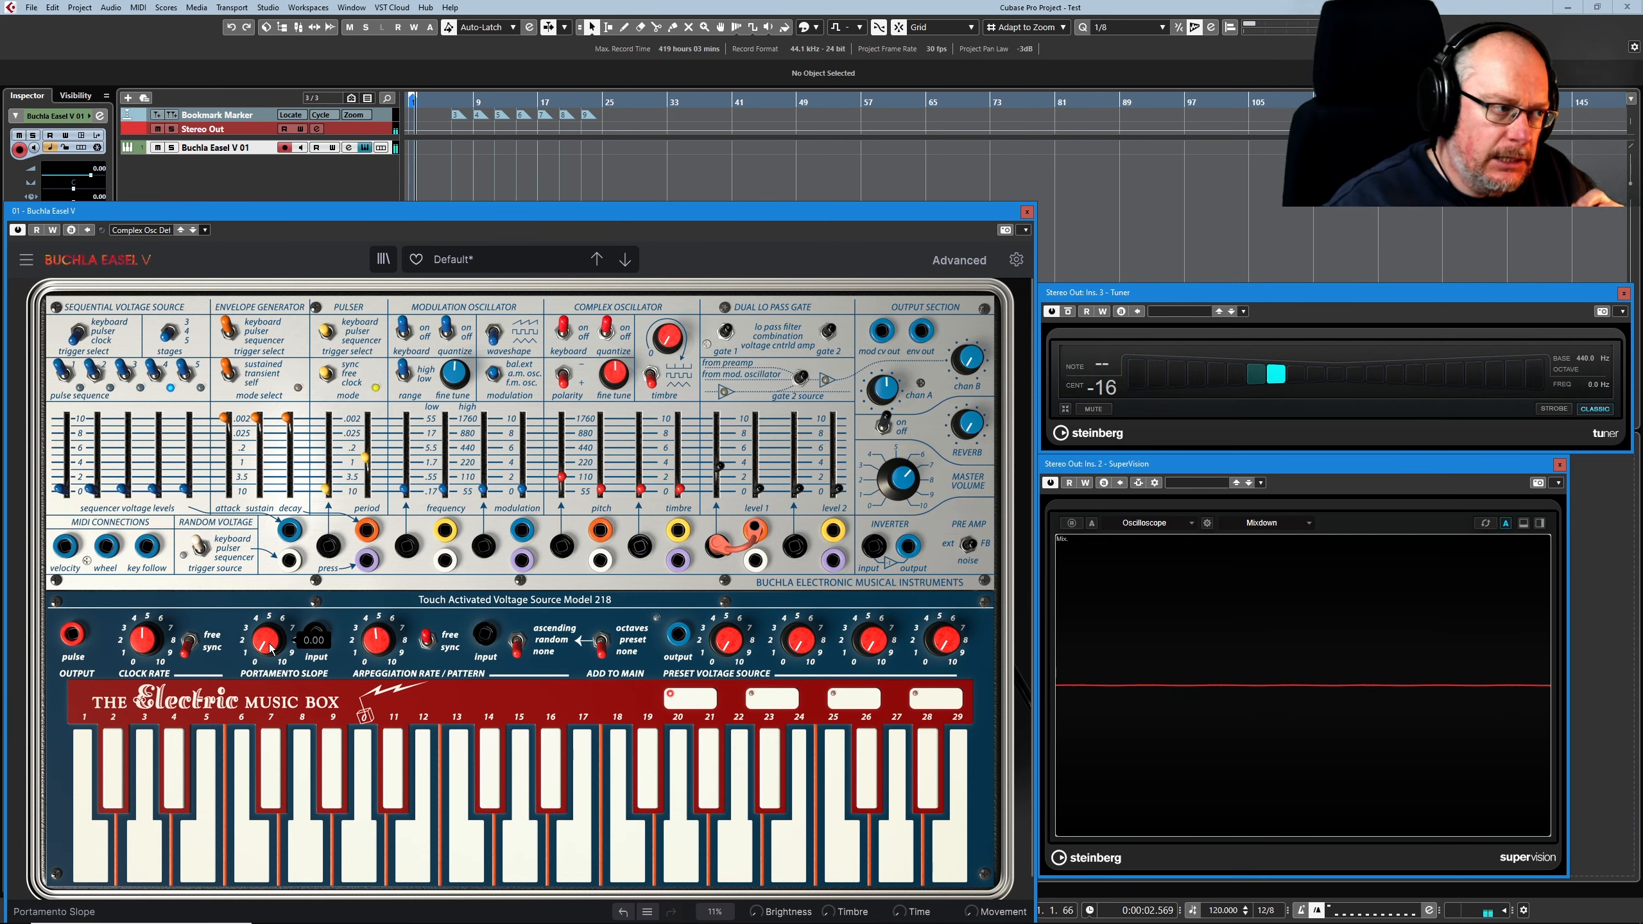
left_click_drag(265, 640, 265, 637)
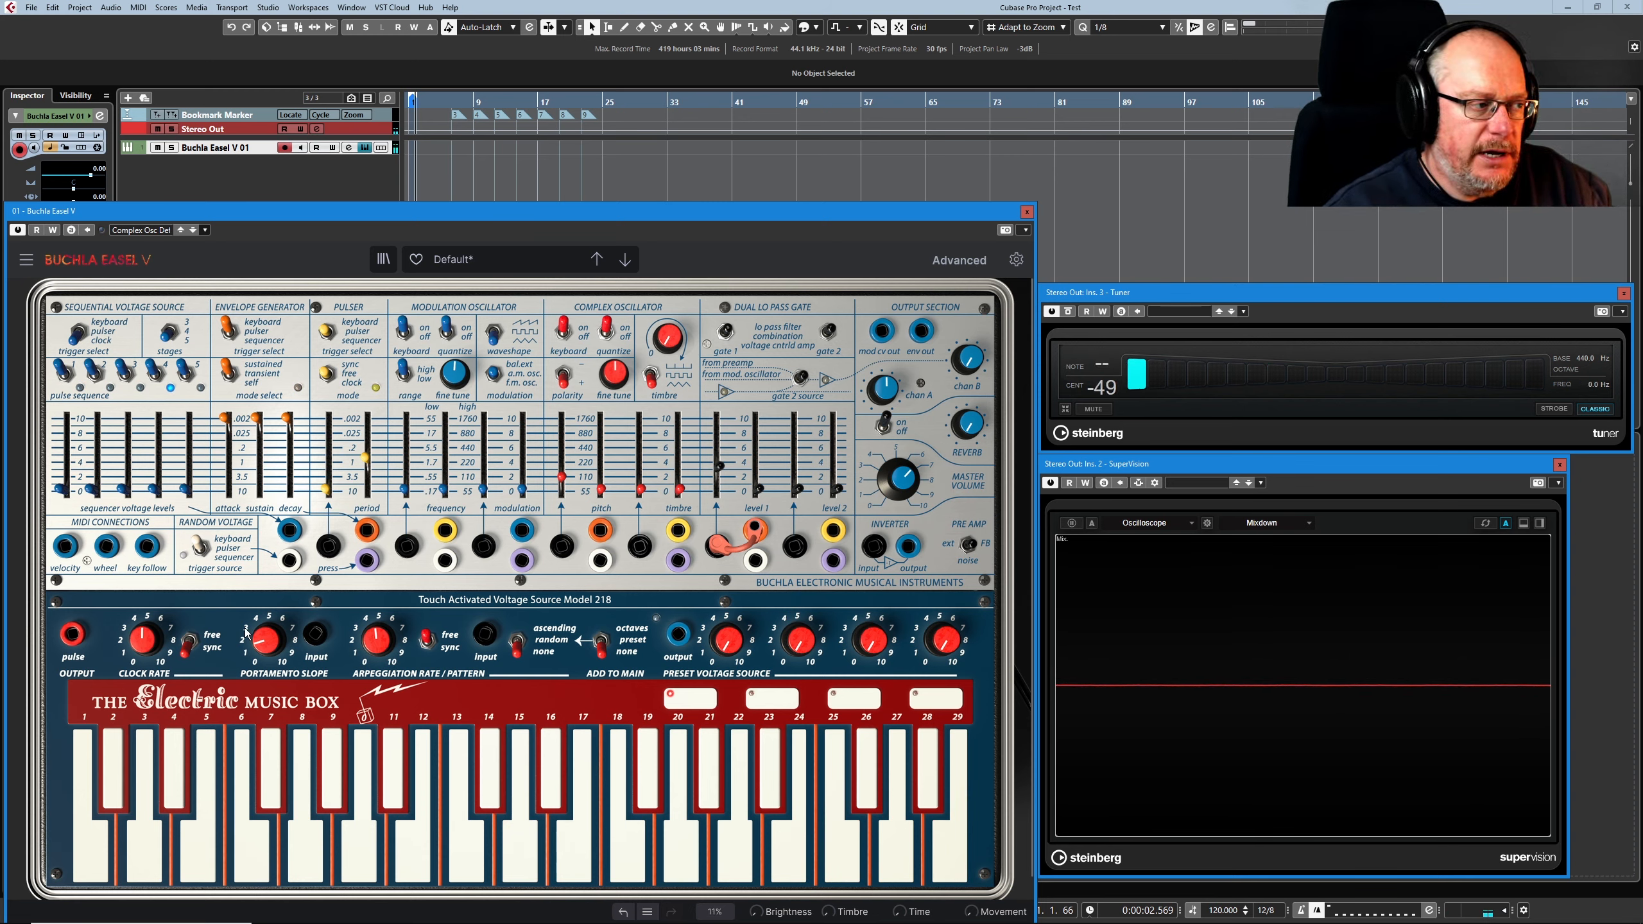
left_click_drag(265, 637, 265, 637)
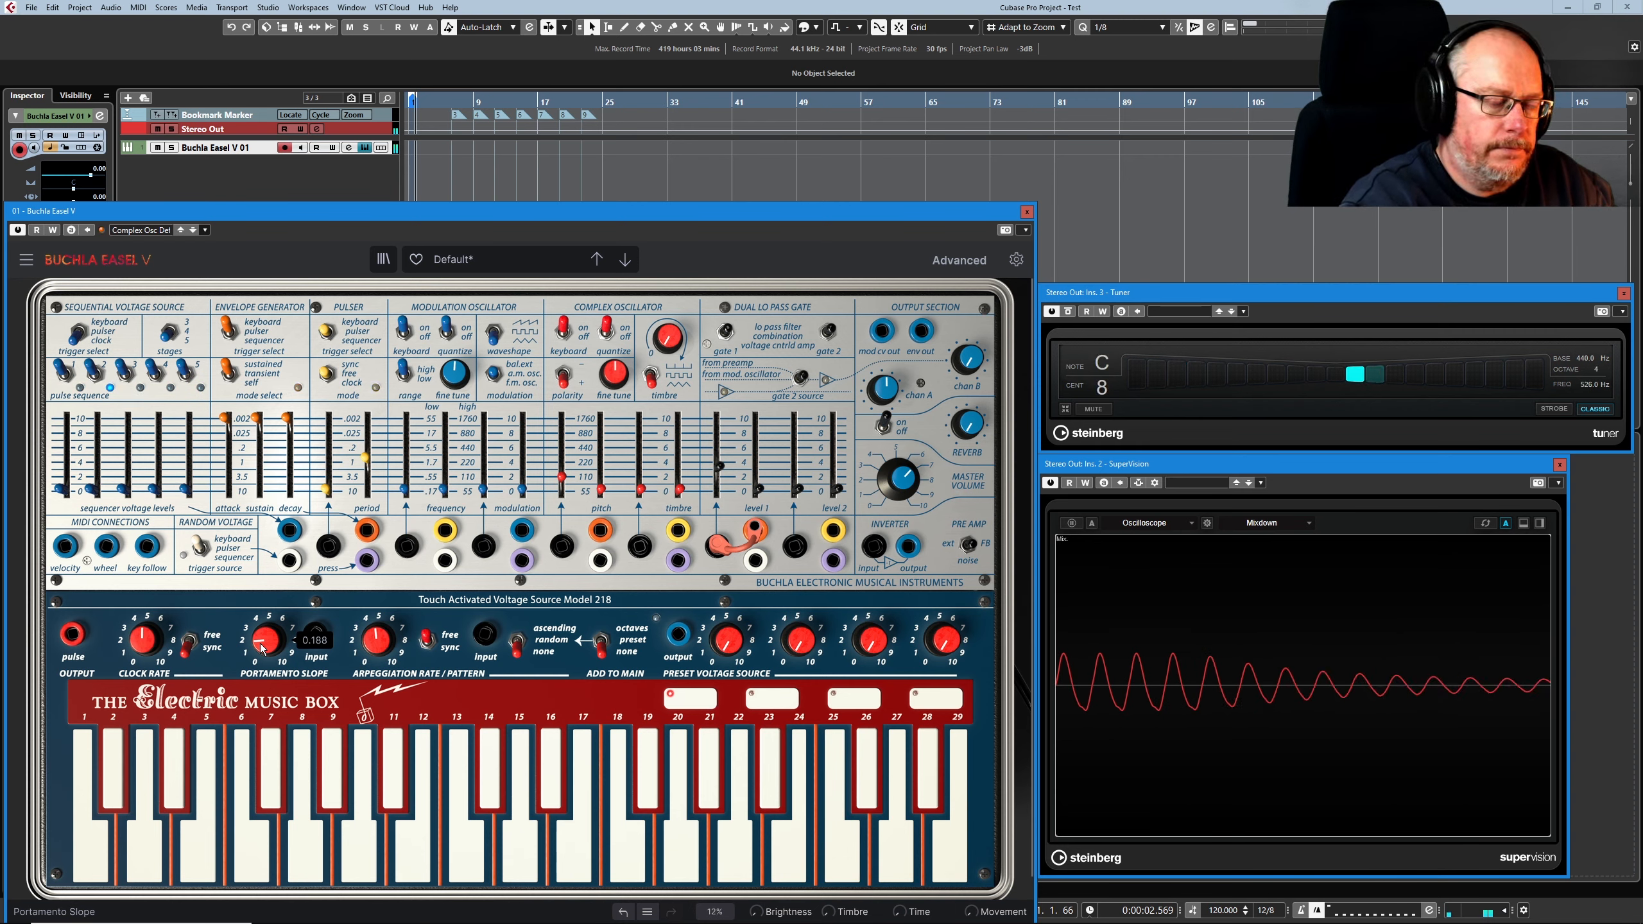
left_click_drag(261, 646, 262, 621)
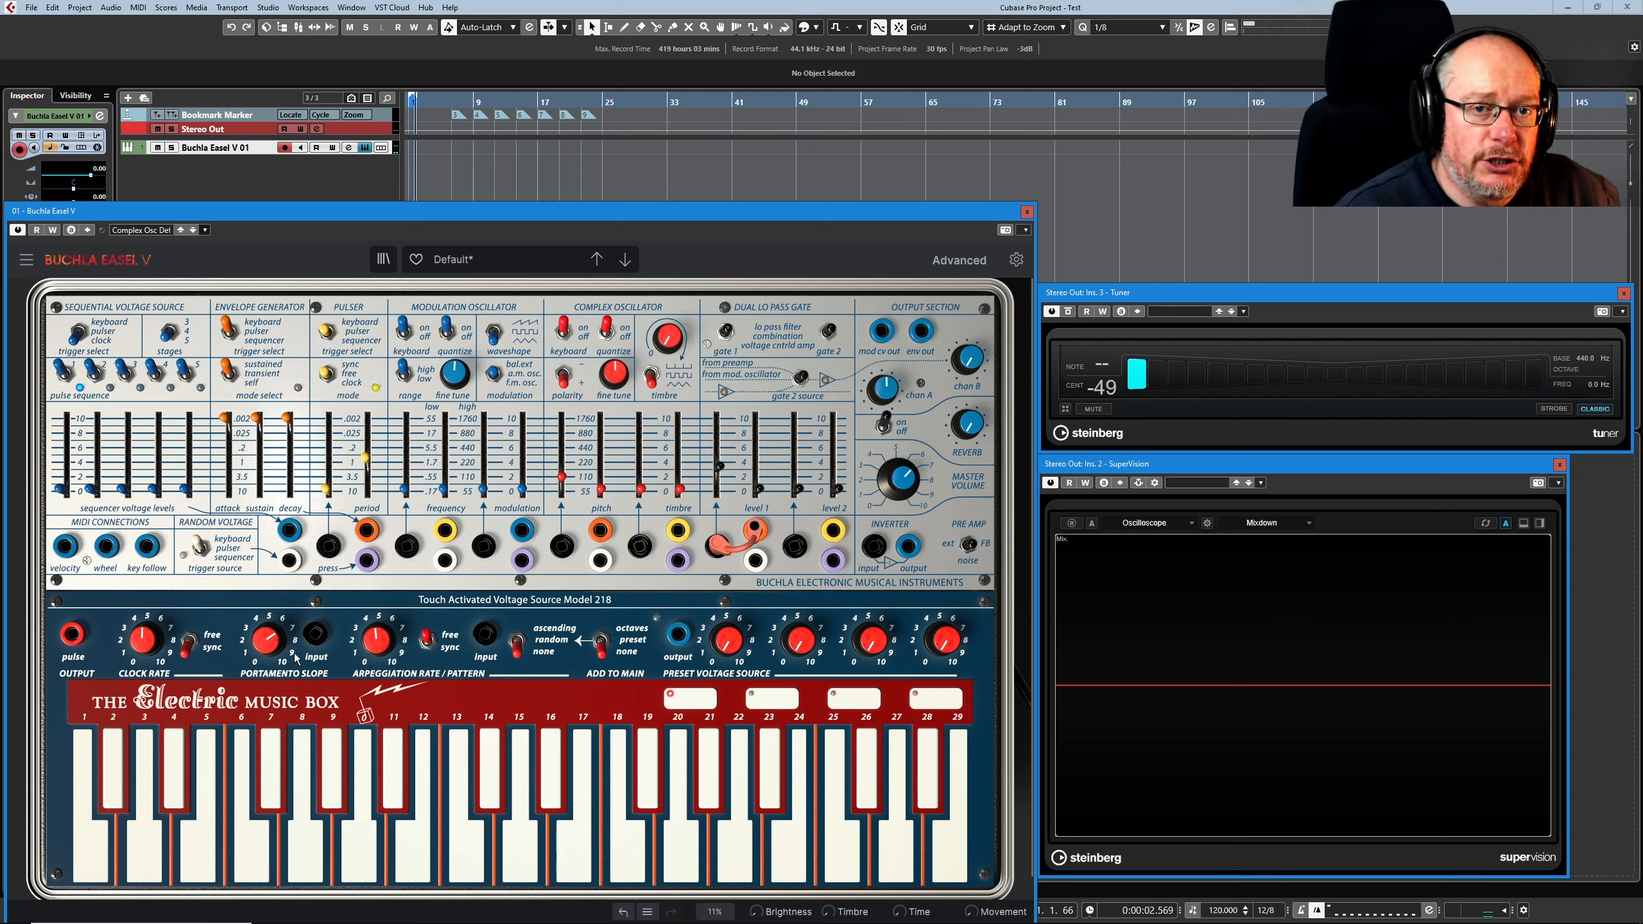
Patch the yellow pulser output from the modulation oscillator section into the portamento slope input, then unplug the cable
mouse_move(273, 656)
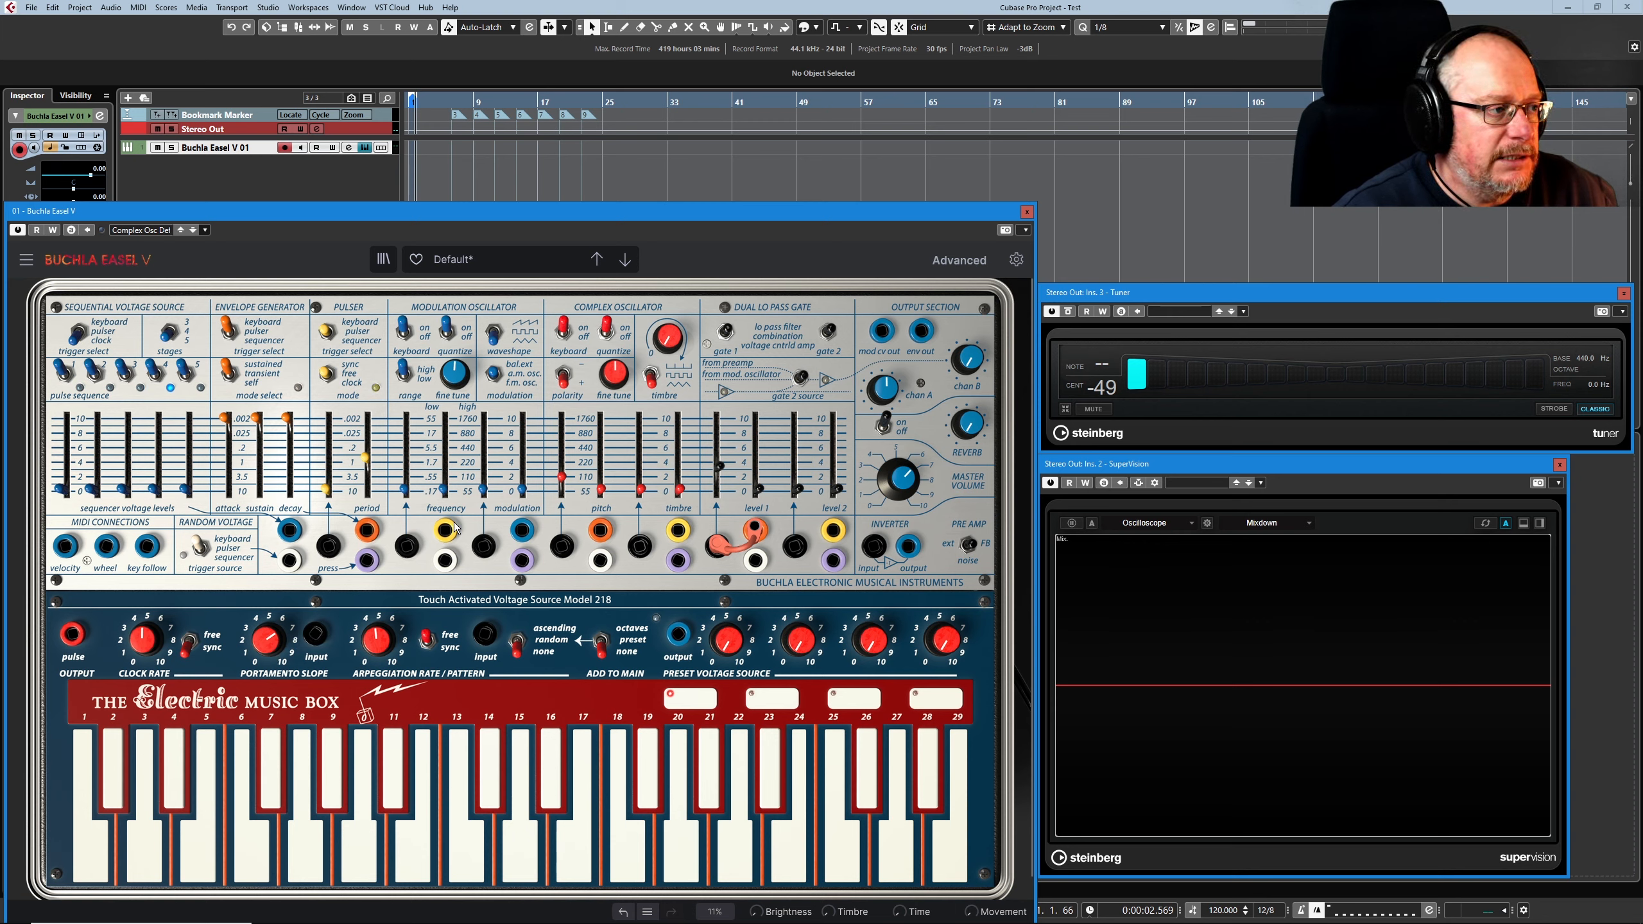
left_click_drag(449, 532, 315, 635)
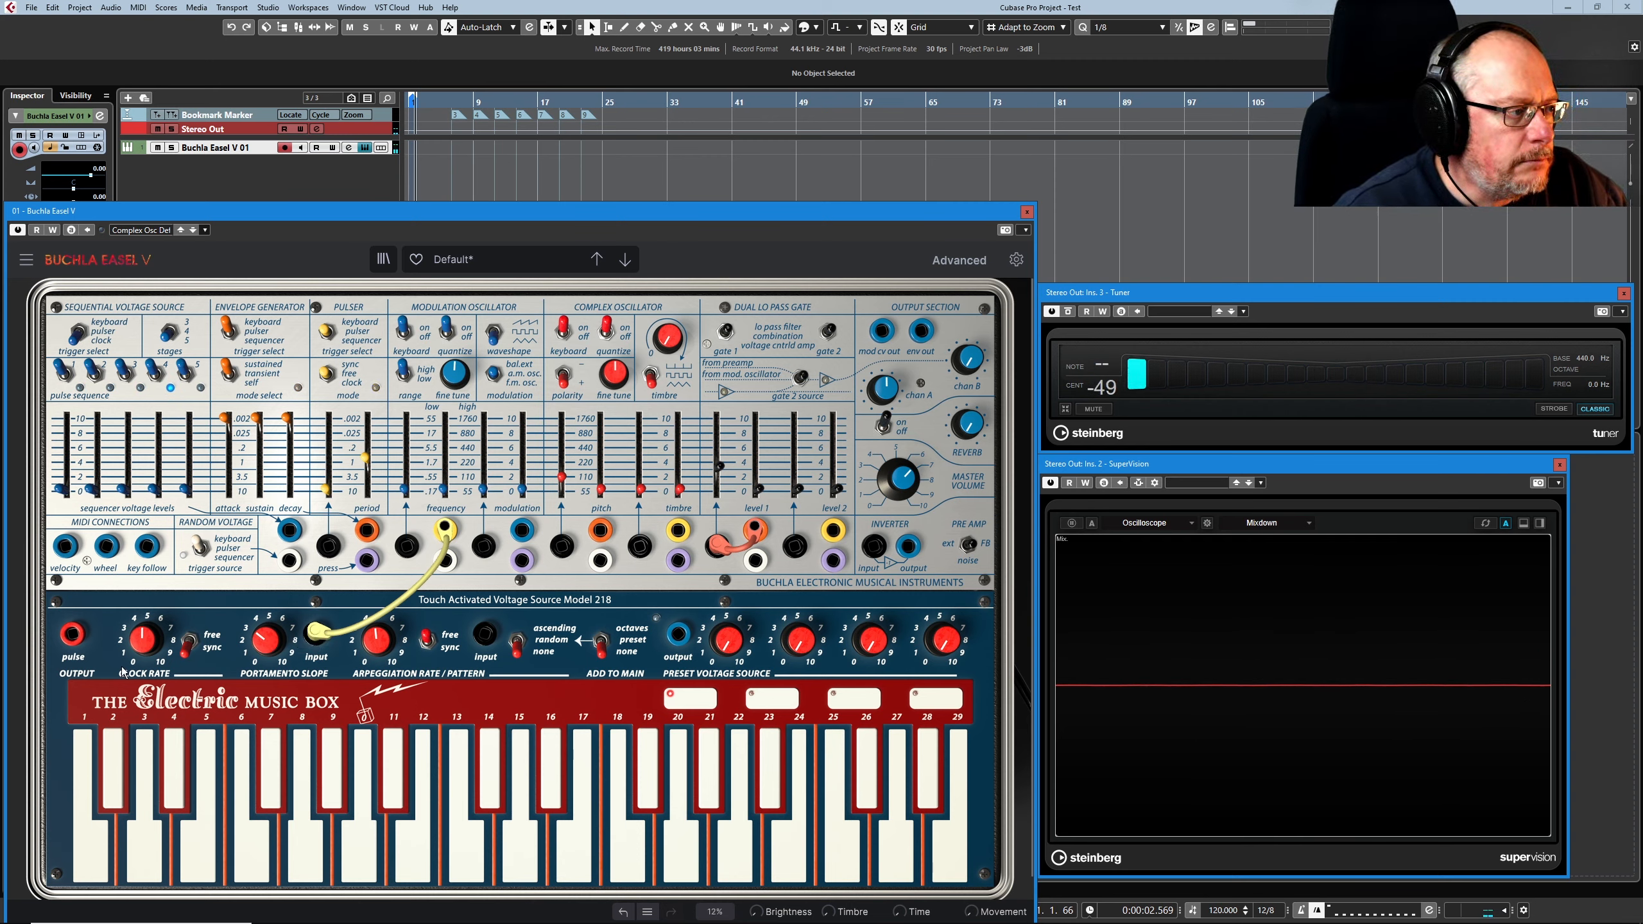
left_click_drag(319, 632, 342, 538)
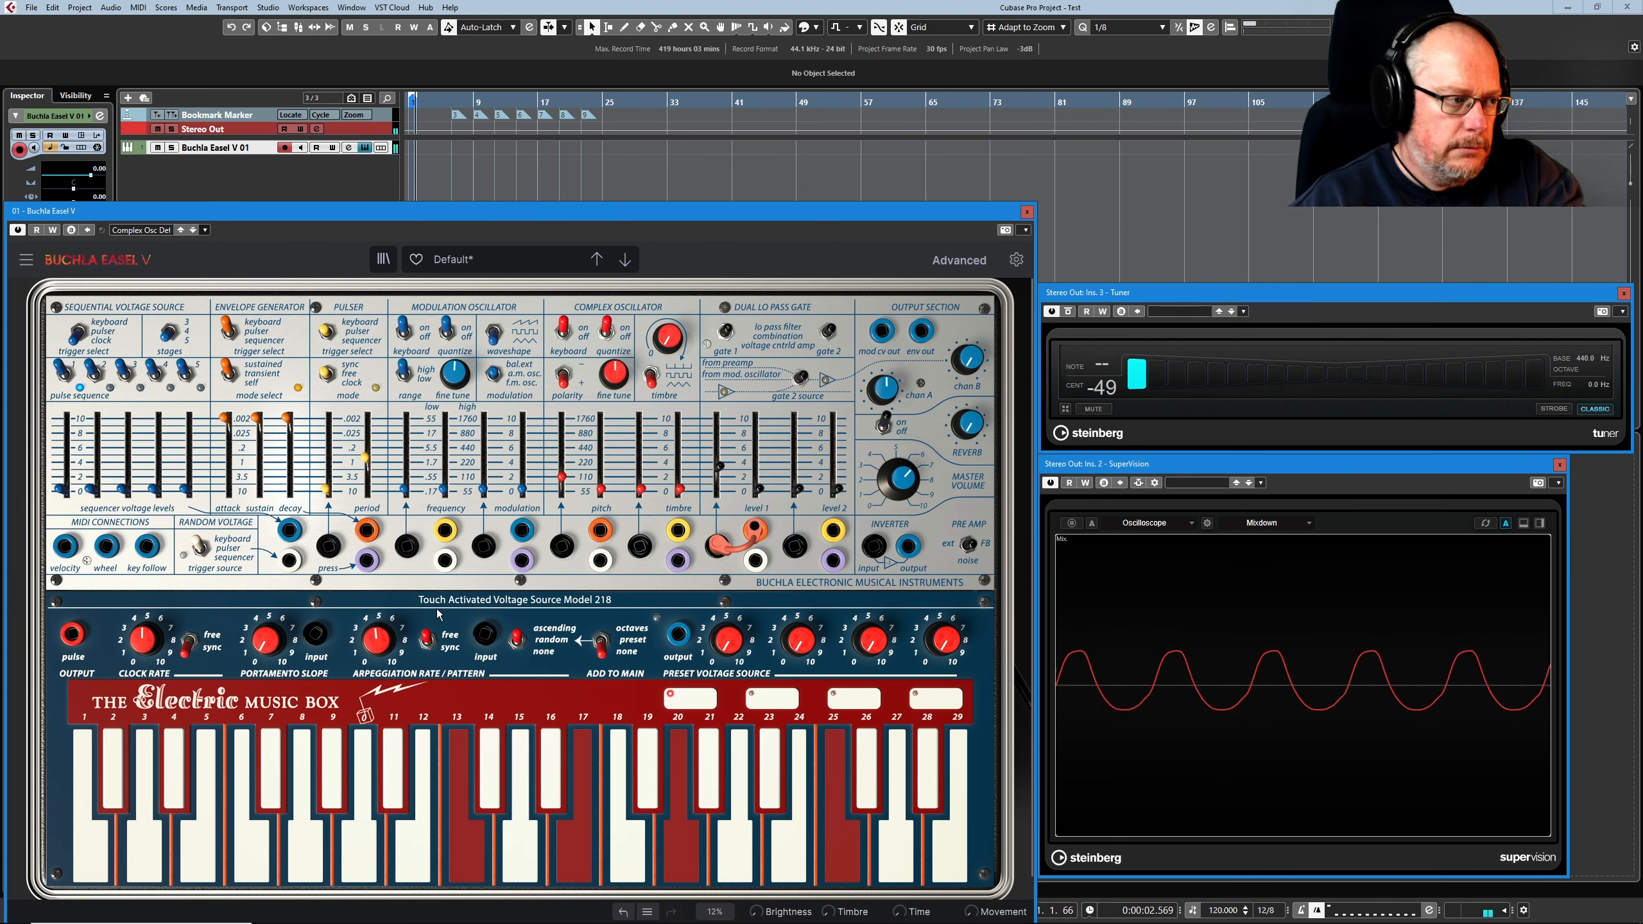
Lower the arpeggiation rate and patch the modulation oscillator's CV output into the arpeggiation rate input
left_click_drag(376, 643, 376, 641)
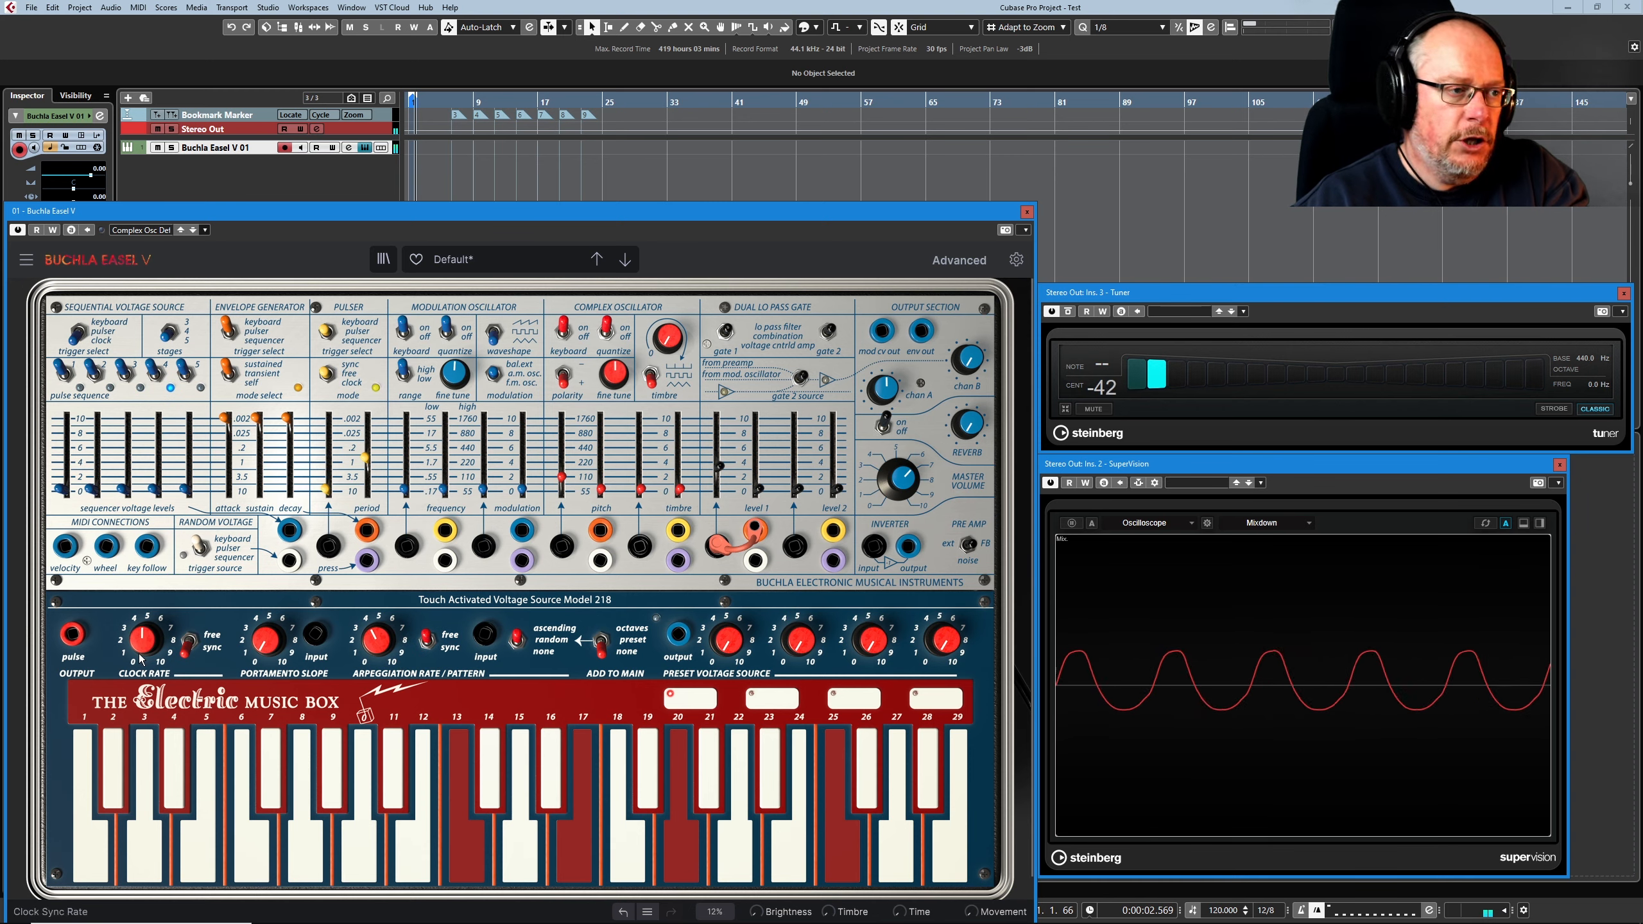
mouse_move(139, 652)
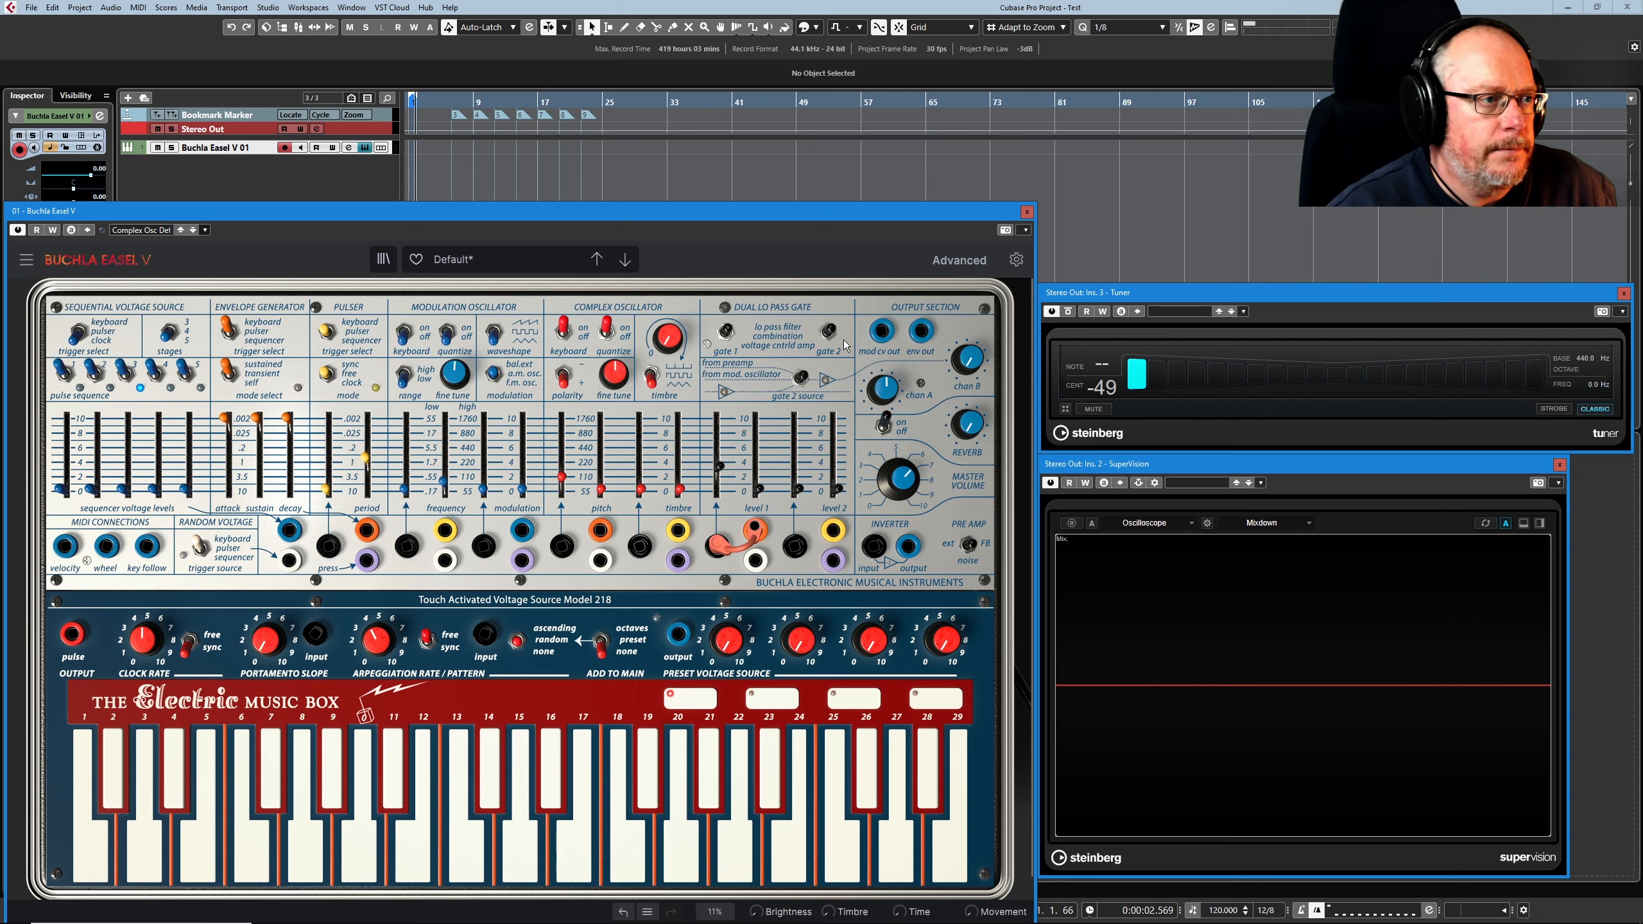
left_click_drag(881, 331, 485, 635)
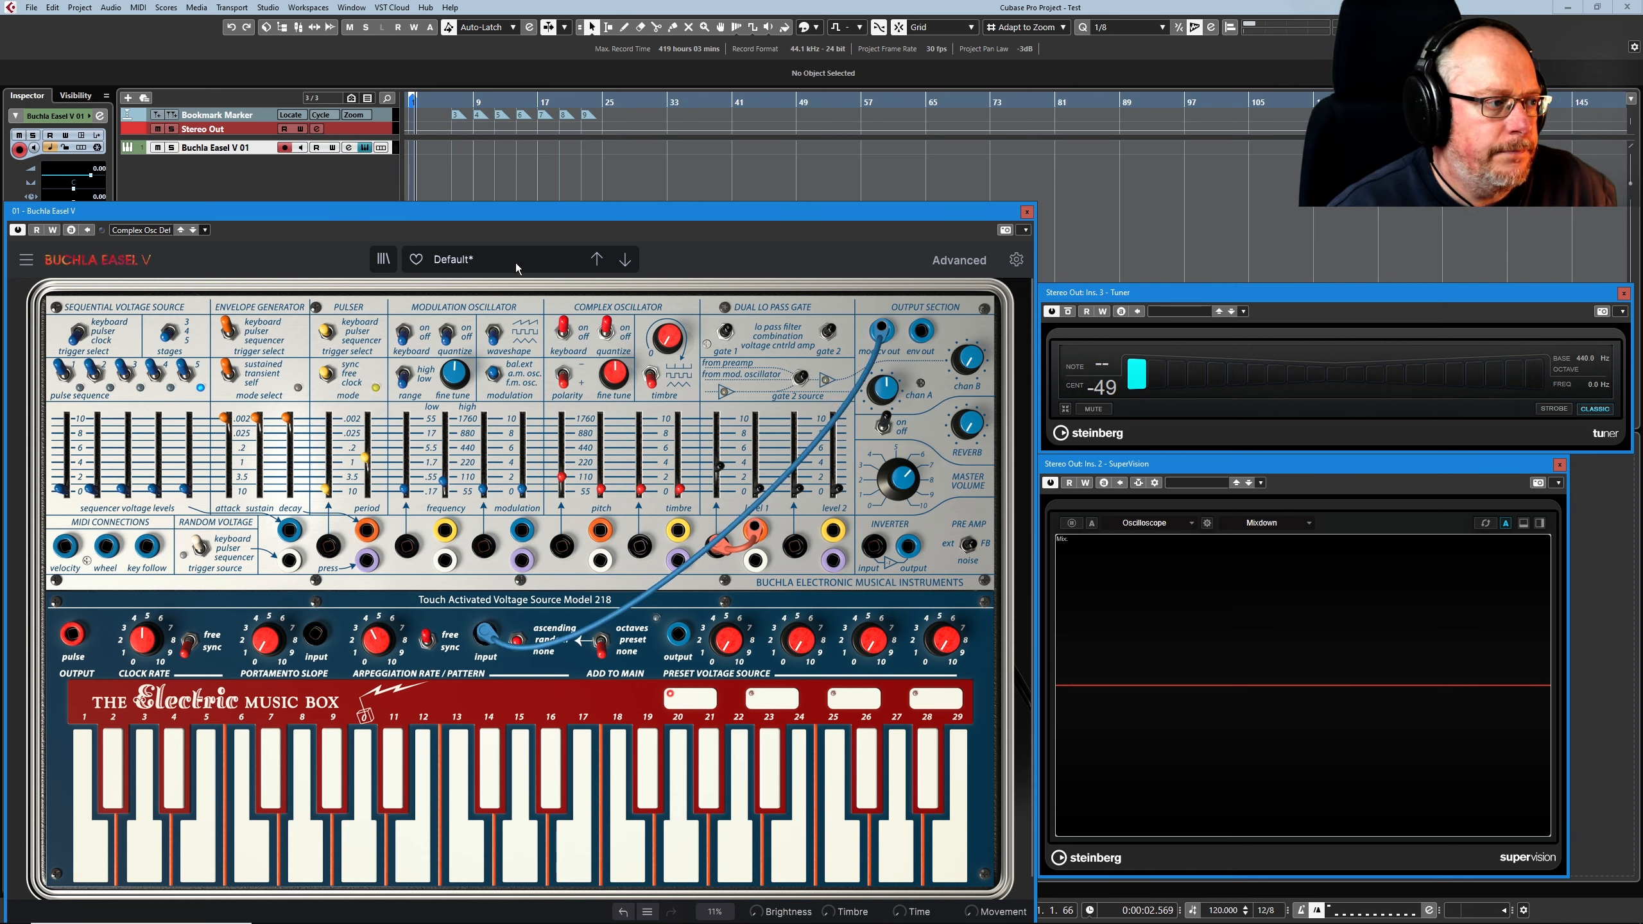
mouse_move(380, 642)
mouse_move(378, 640)
left_mouse_down()
mouse_move(378, 667)
mouse_move(377, 641)
left_mouse_up()
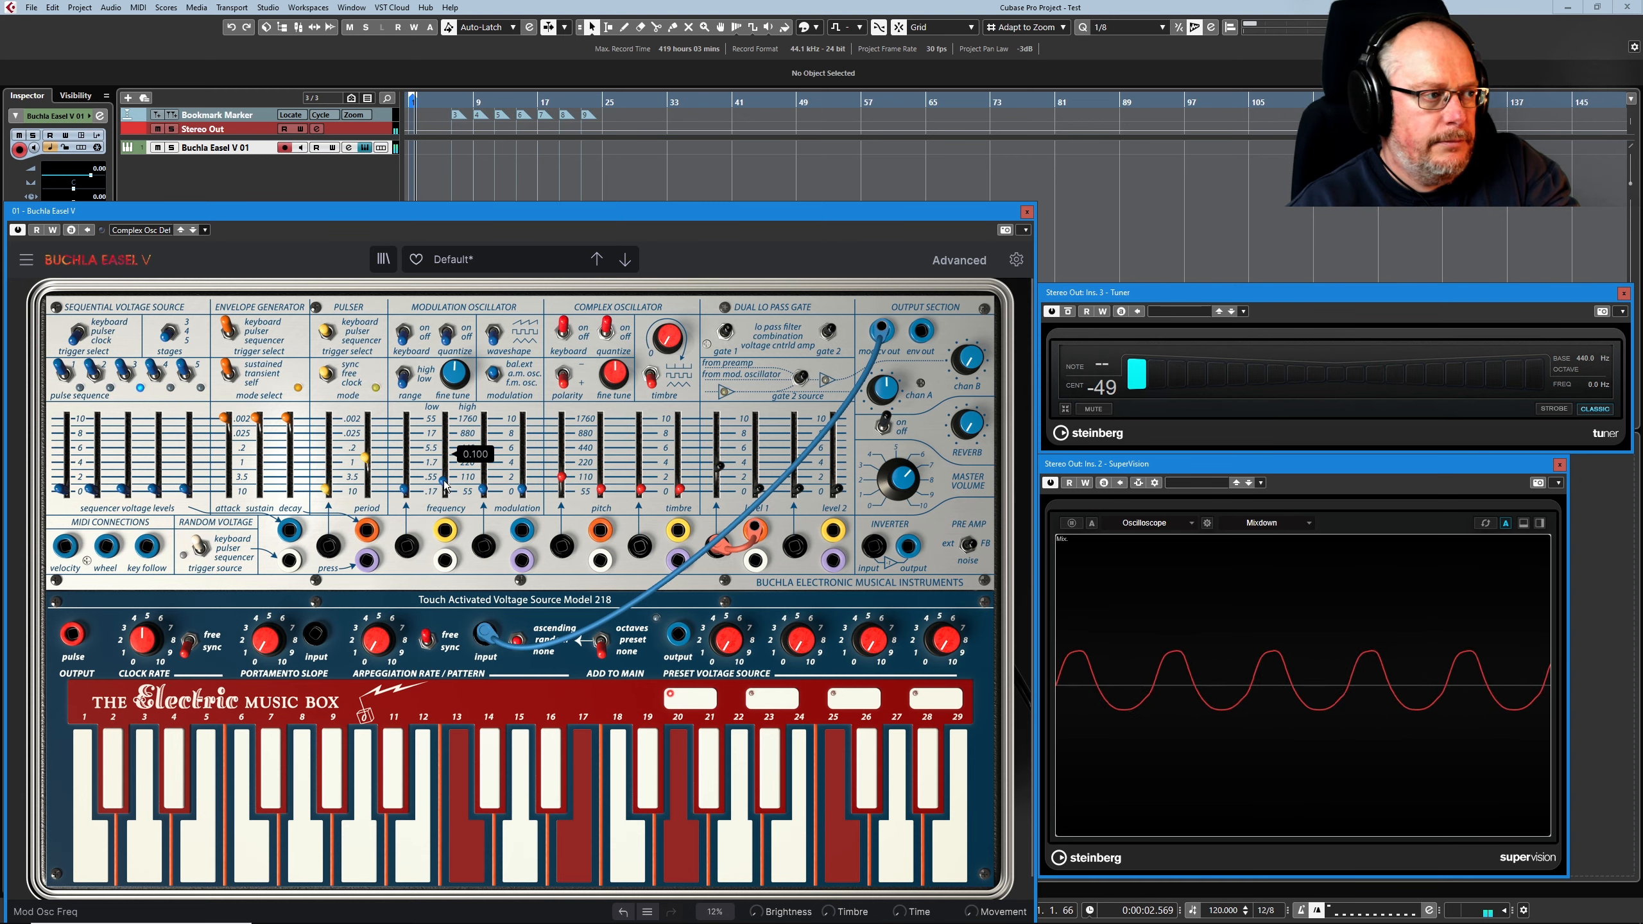
Lower the modulation oscillator frequency to its minimum, then unplug the arpeggiation input cable and set the arpeggiation pattern to none
left_click_drag(443, 481, 444, 490)
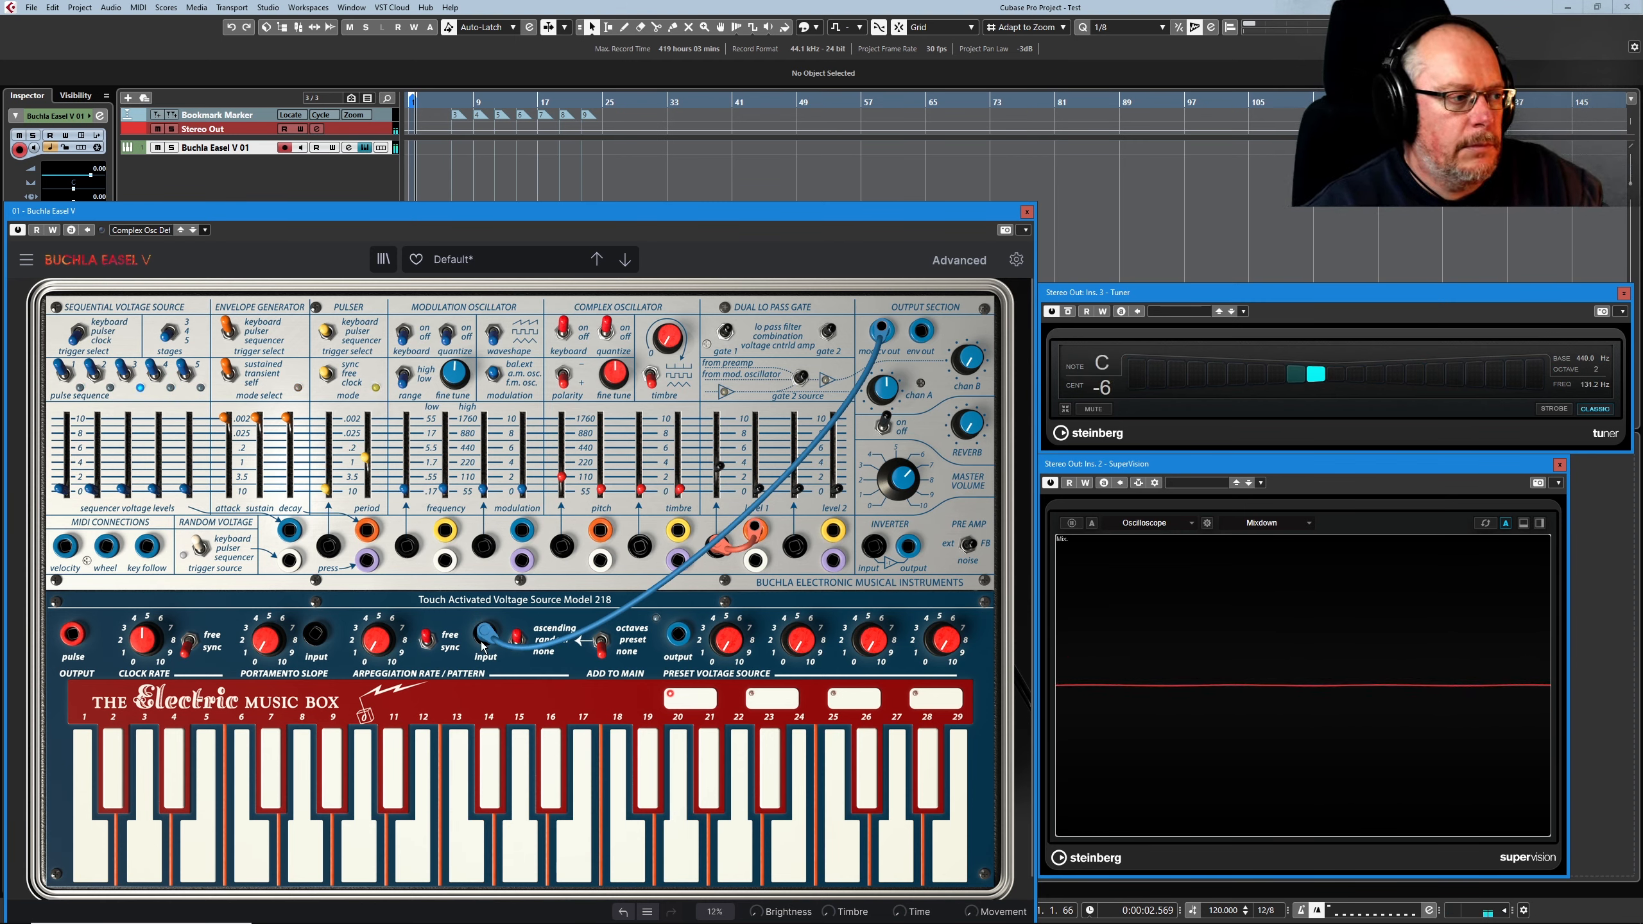
left_click_drag(485, 634, 529, 655)
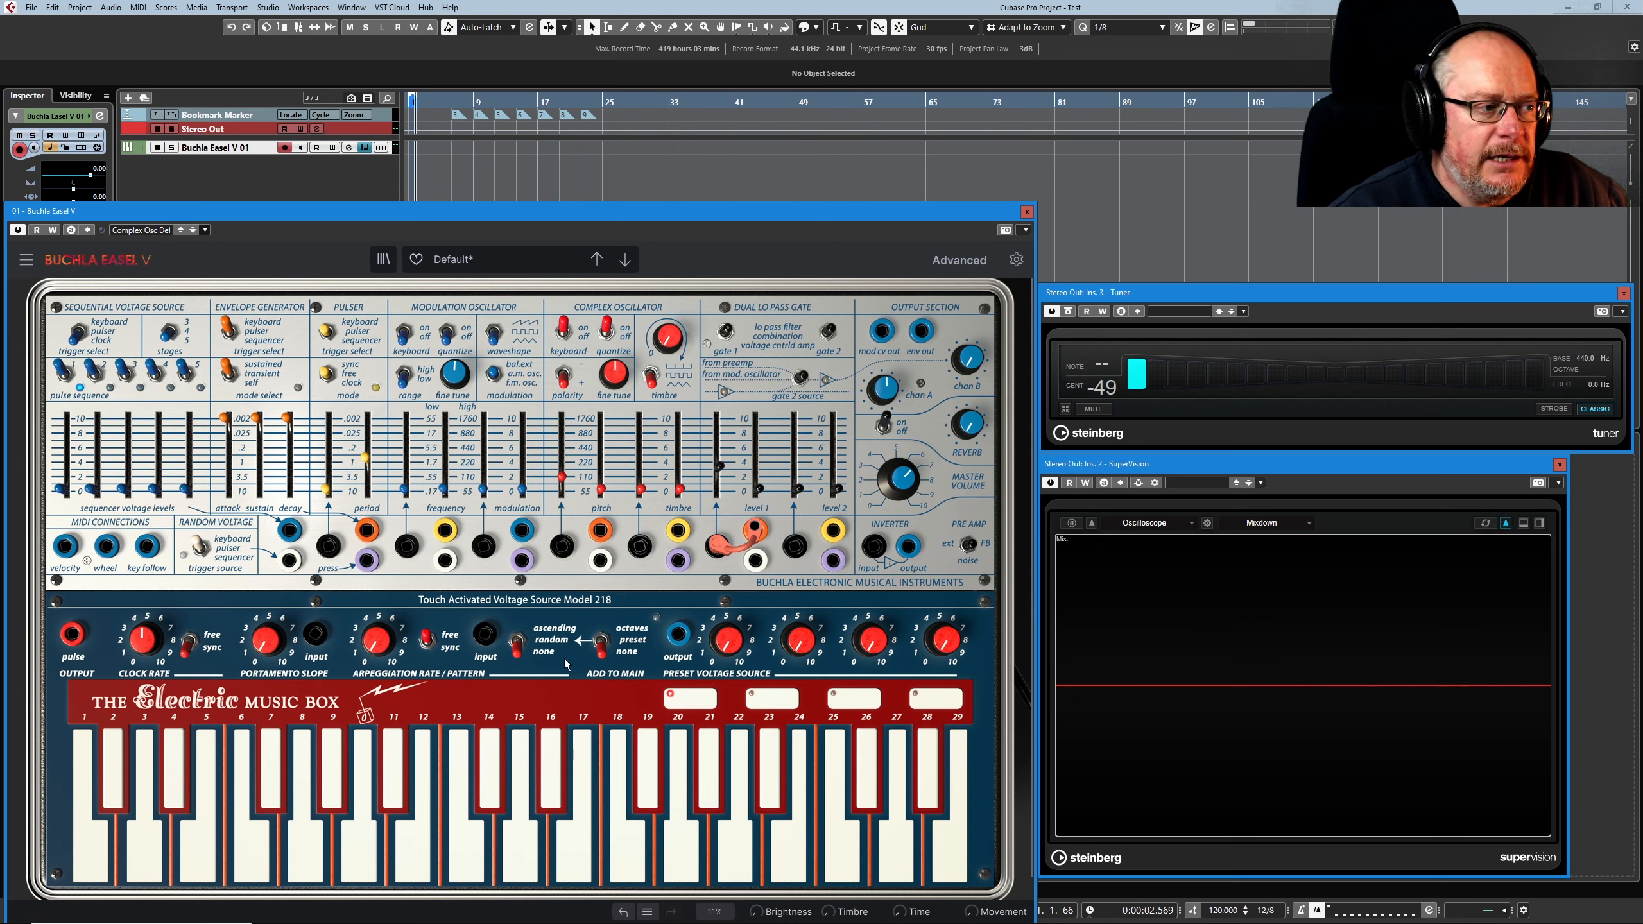
left_click(521, 650)
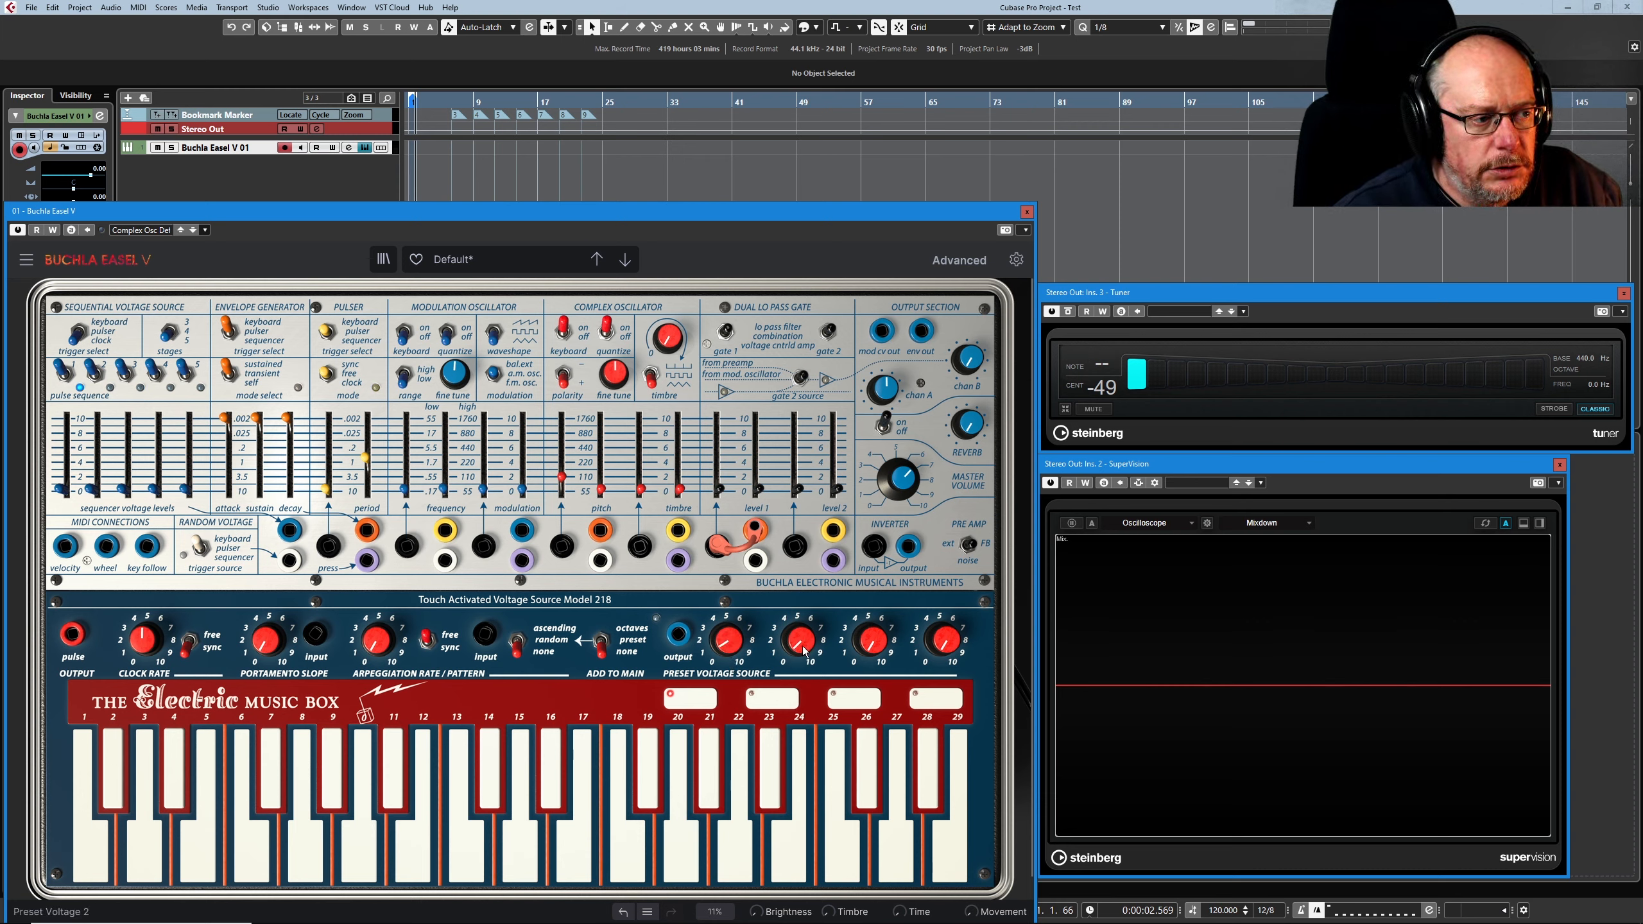
Set the four preset voltage source knobs to progressively higher levels from the first to the fourth
left_click_drag(802, 649, 730, 627)
mouse_move(873, 646)
left_mouse_down()
mouse_move(873, 616)
mouse_move(947, 582)
mouse_move(947, 564)
mouse_move(873, 633)
left_mouse_up()
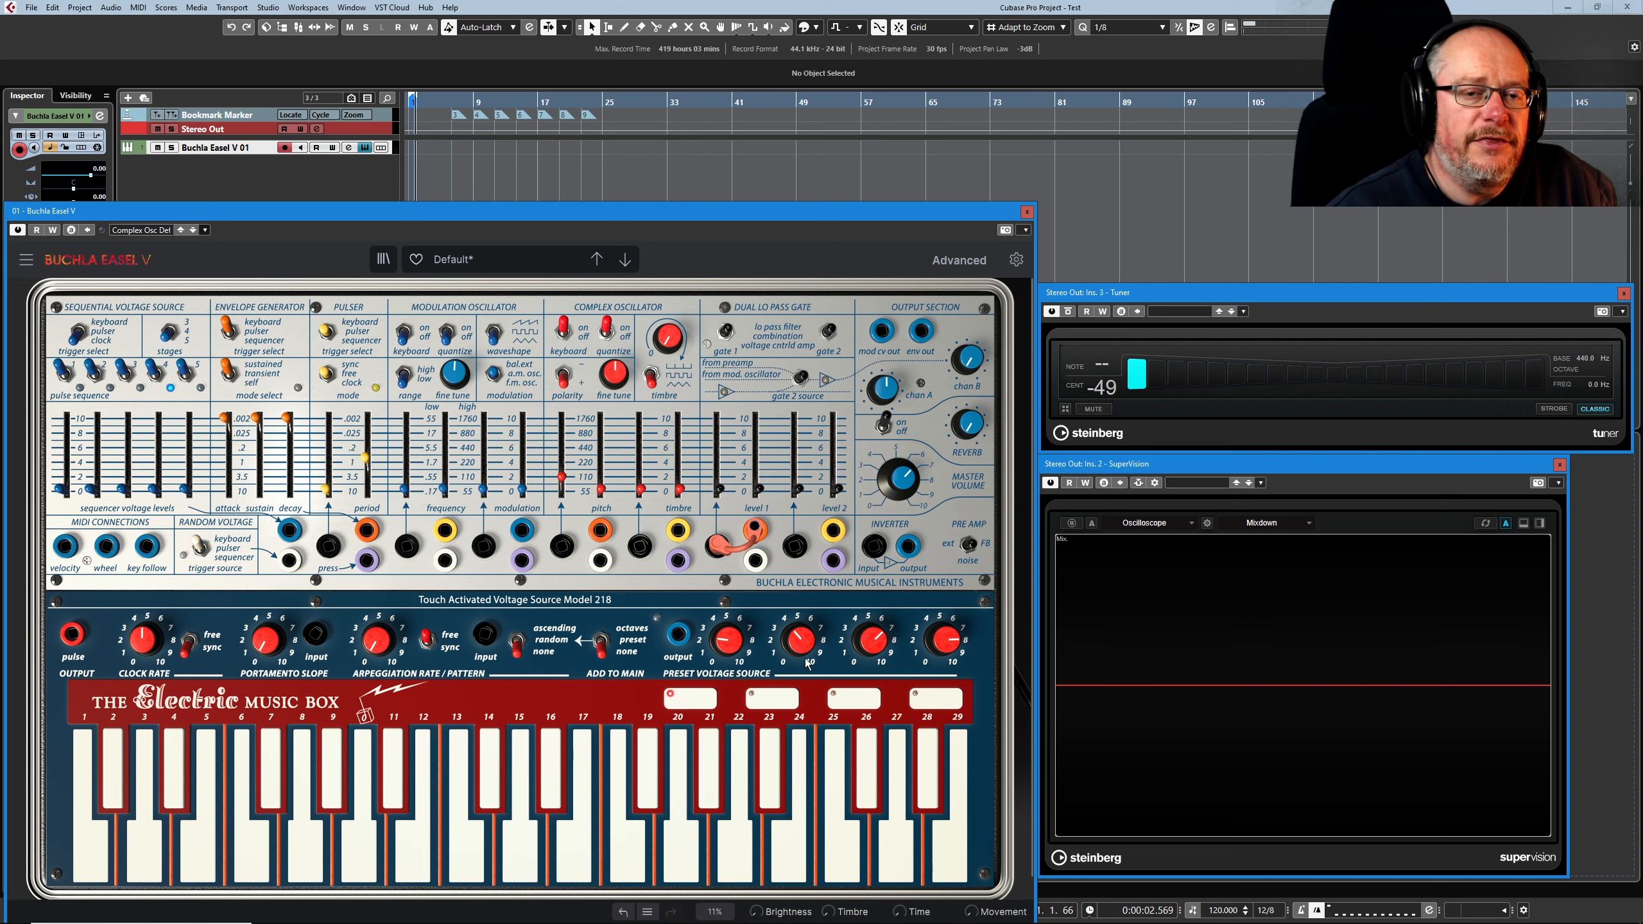
mouse_move(741, 651)
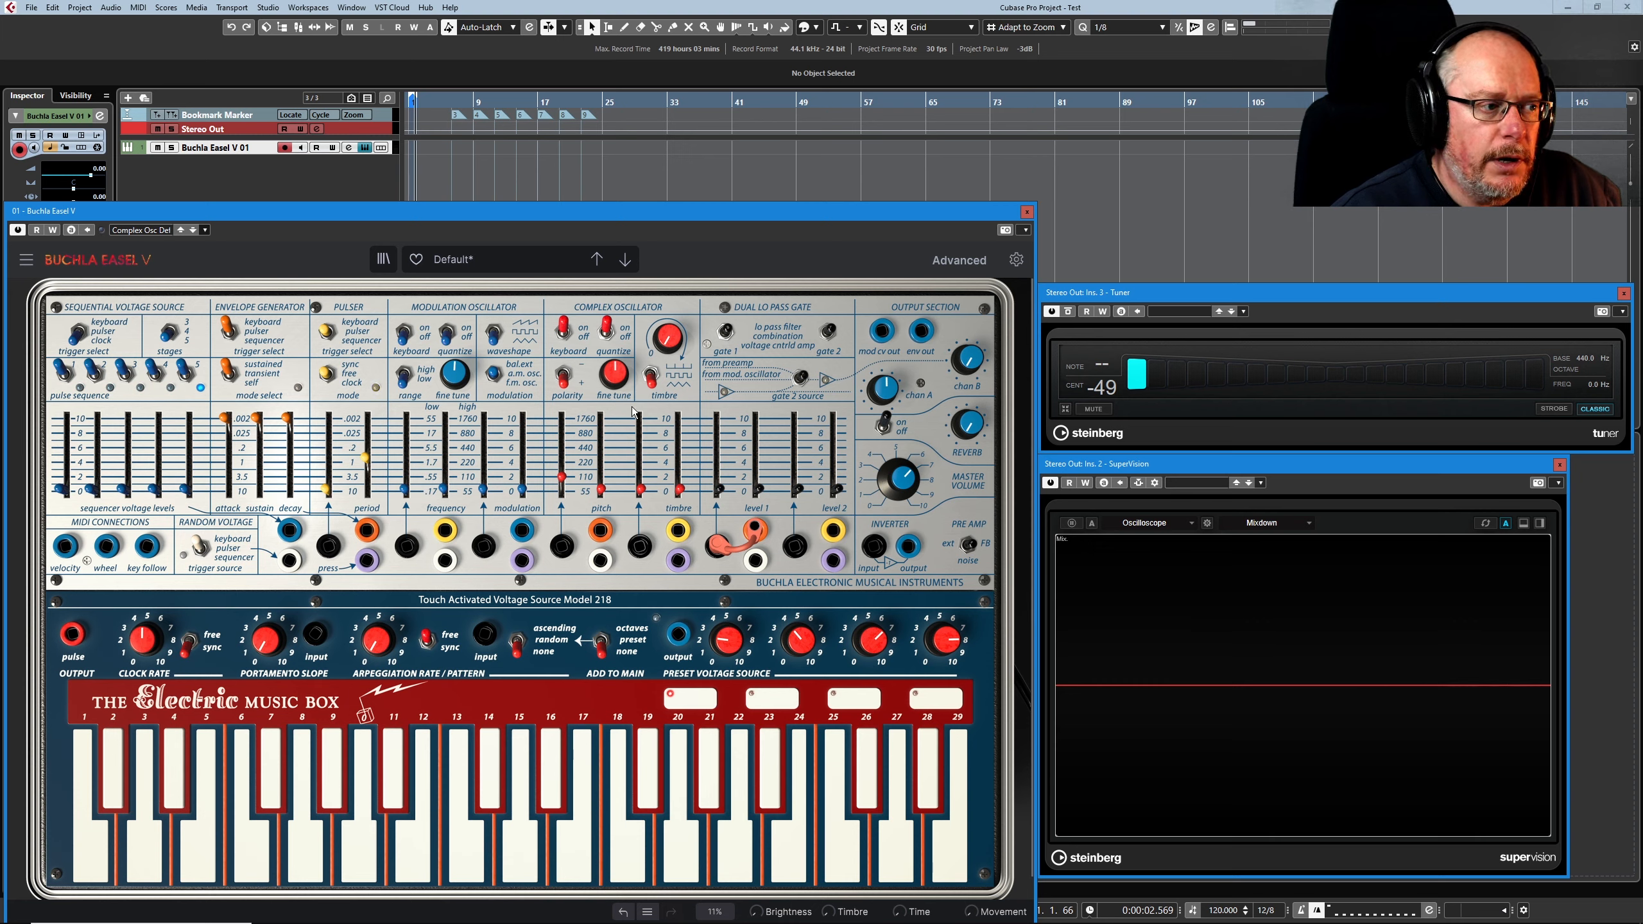
Set Add to Main to preset and try a higher preset voltage 1 before returning it to zero
left_click(598, 643)
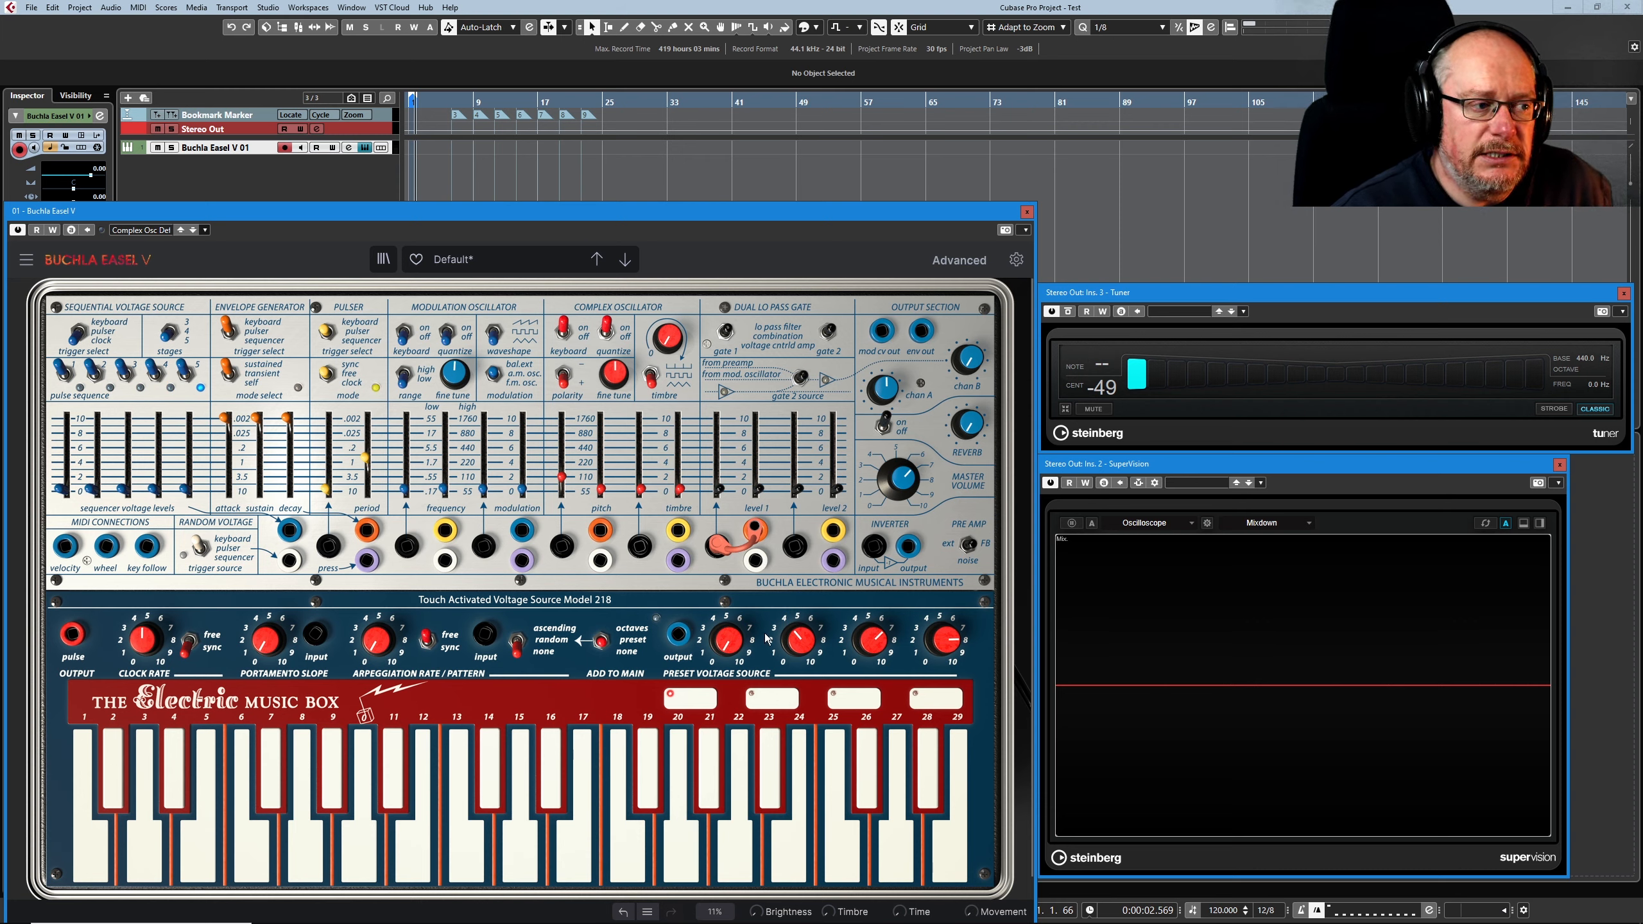
left_click_drag(736, 650, 736, 657)
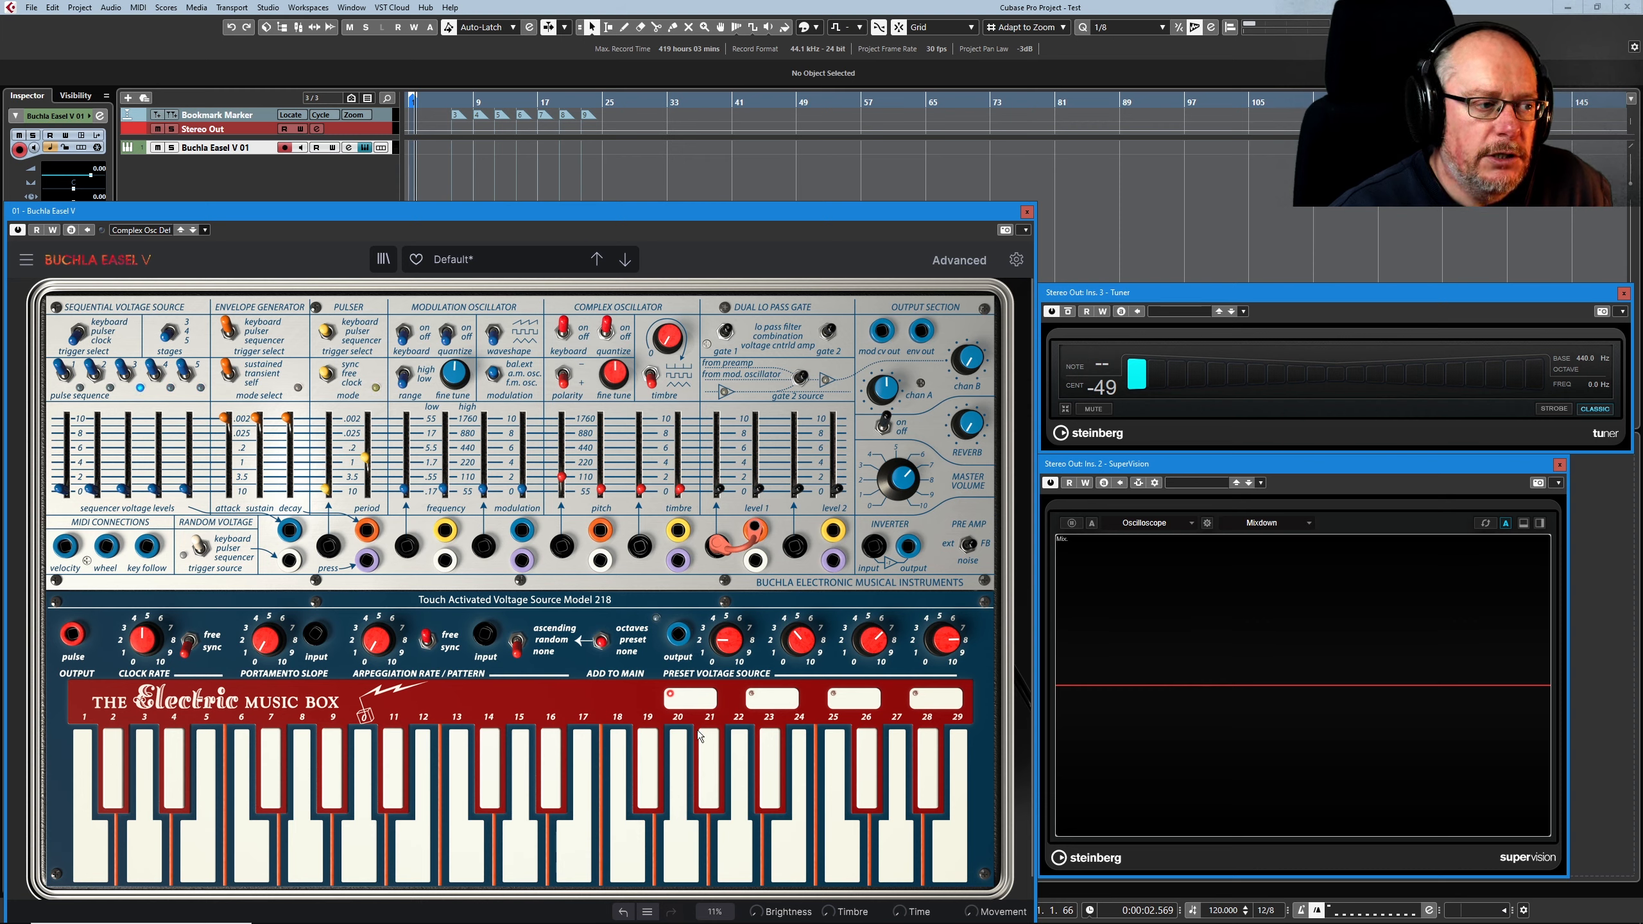
left_click_drag(727, 642, 727, 667)
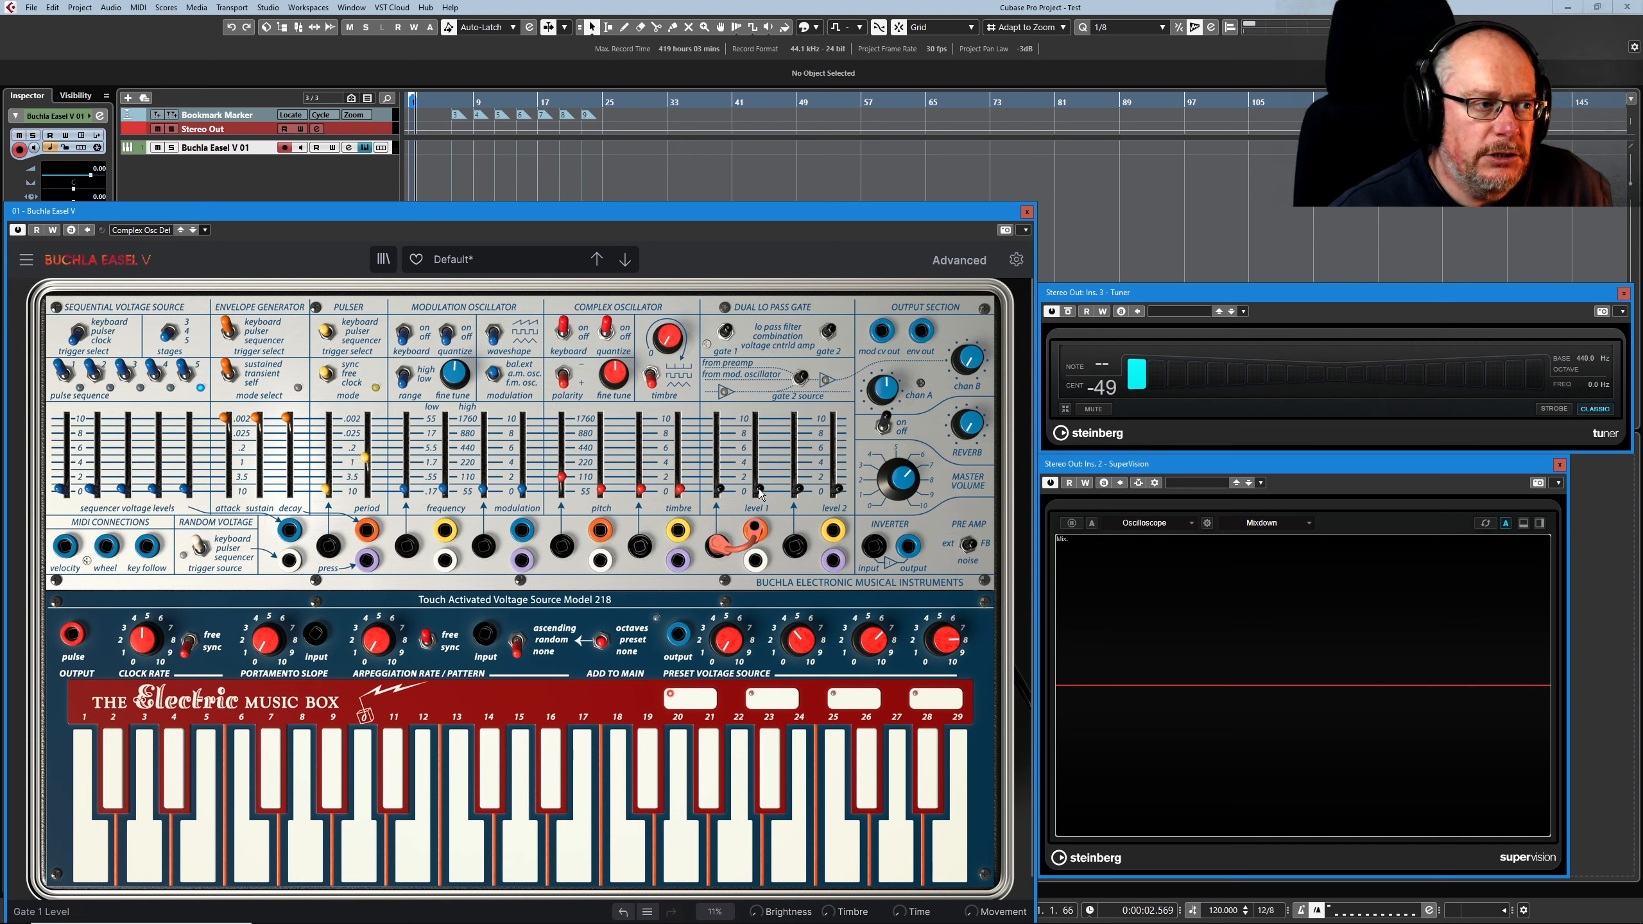
Raise the gate 1 level to hold a steady tone, and bring the complex oscillator's pitch modulation slider to minimum
left_click_drag(760, 494, 760, 482)
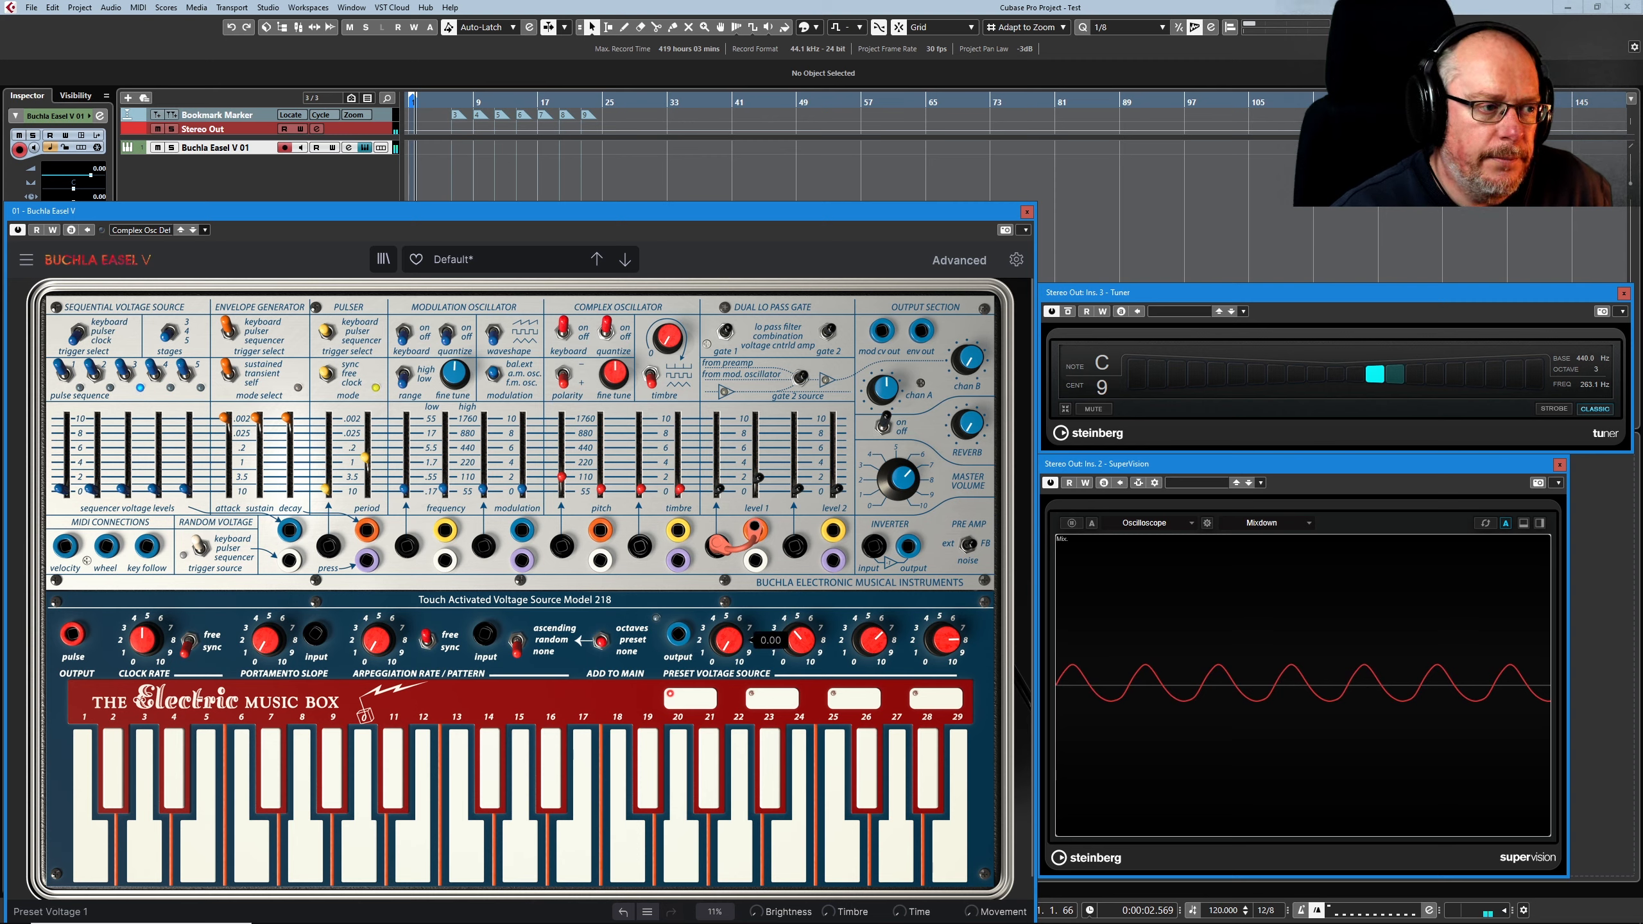
mouse_move(727, 639)
left_mouse_down()
mouse_move(726, 580)
mouse_move(727, 639)
left_mouse_up()
left_click_drag(561, 477, 561, 490)
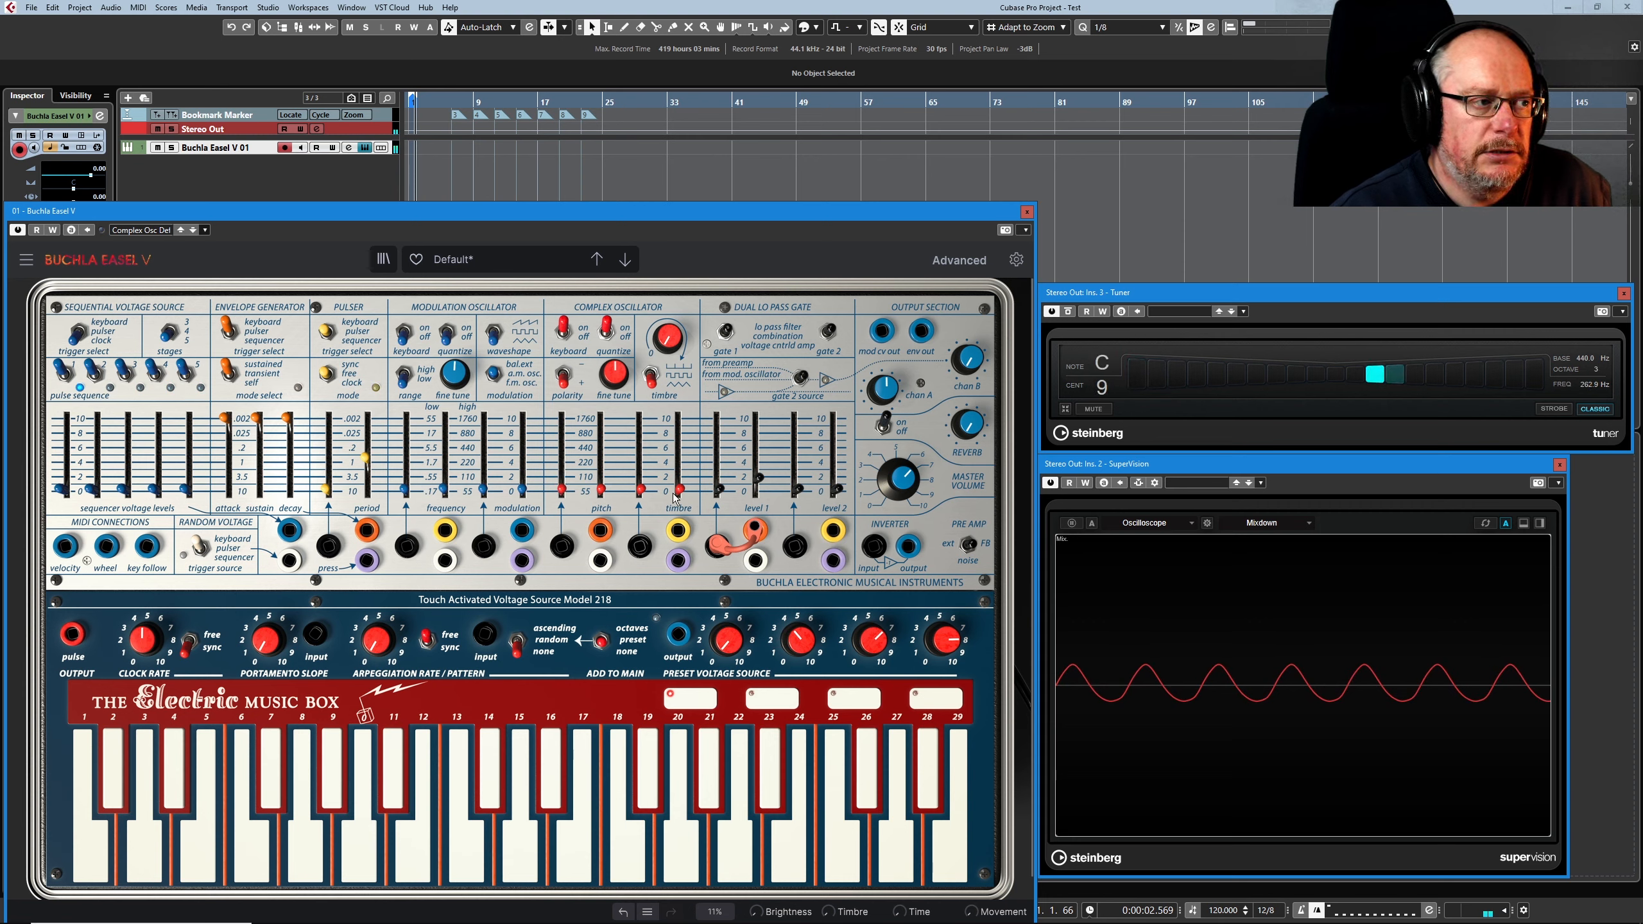
Tune preset voltages 2, 3 and 4 while triggering the preset pads, then lower the gate 1 level back to zero
left_click_drag(727, 639, 873, 641)
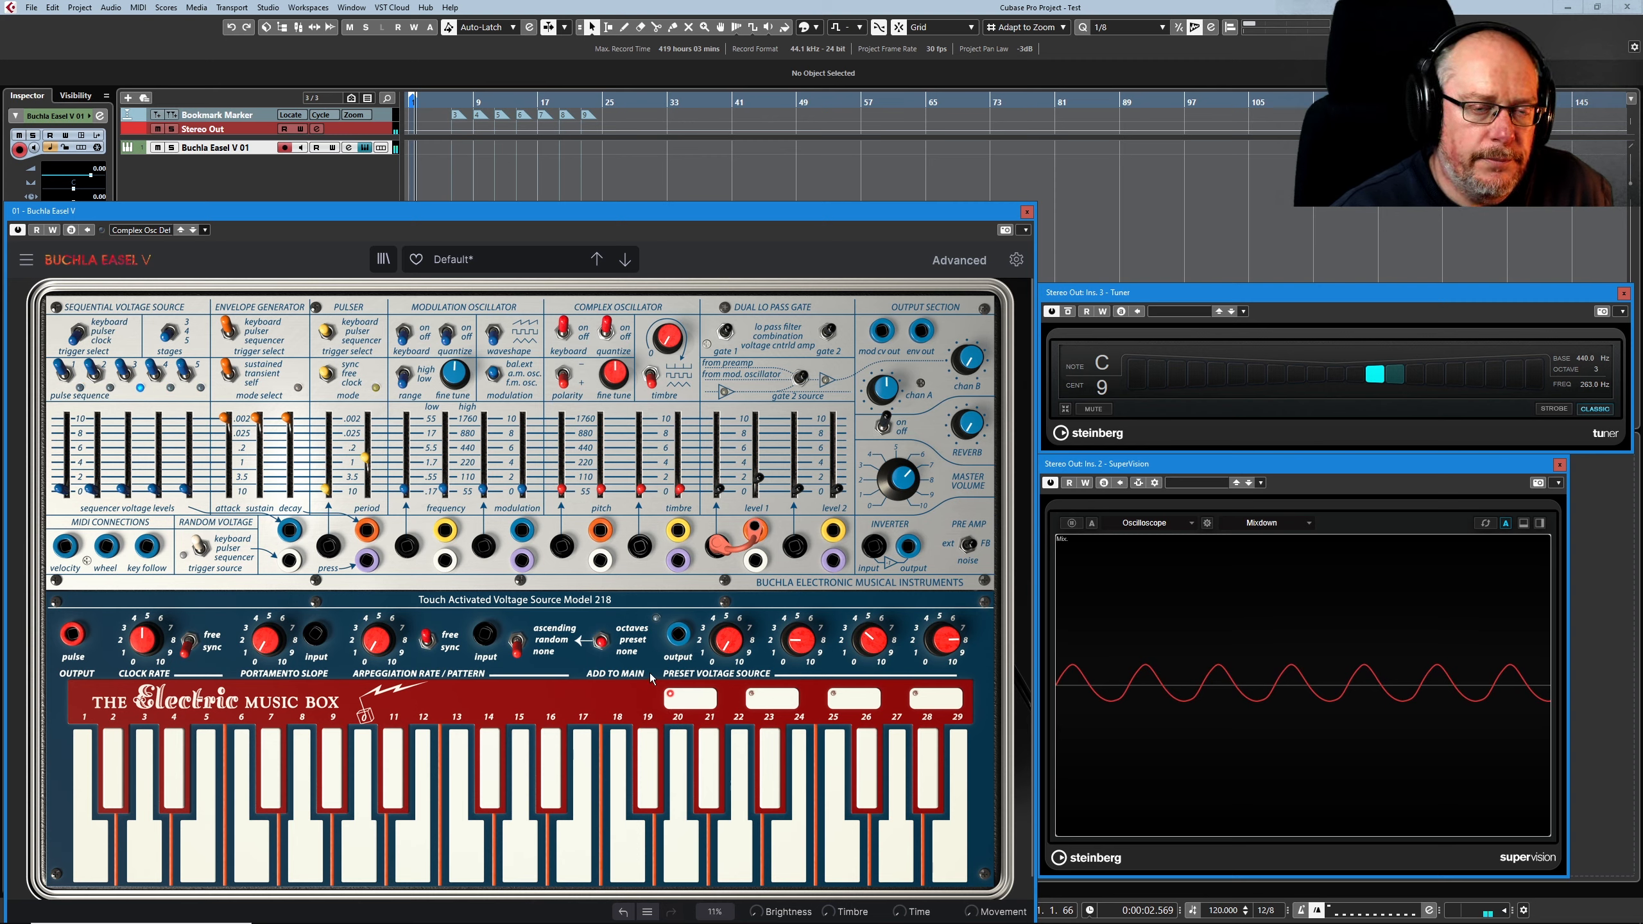
left_click(779, 702)
left_click(865, 700)
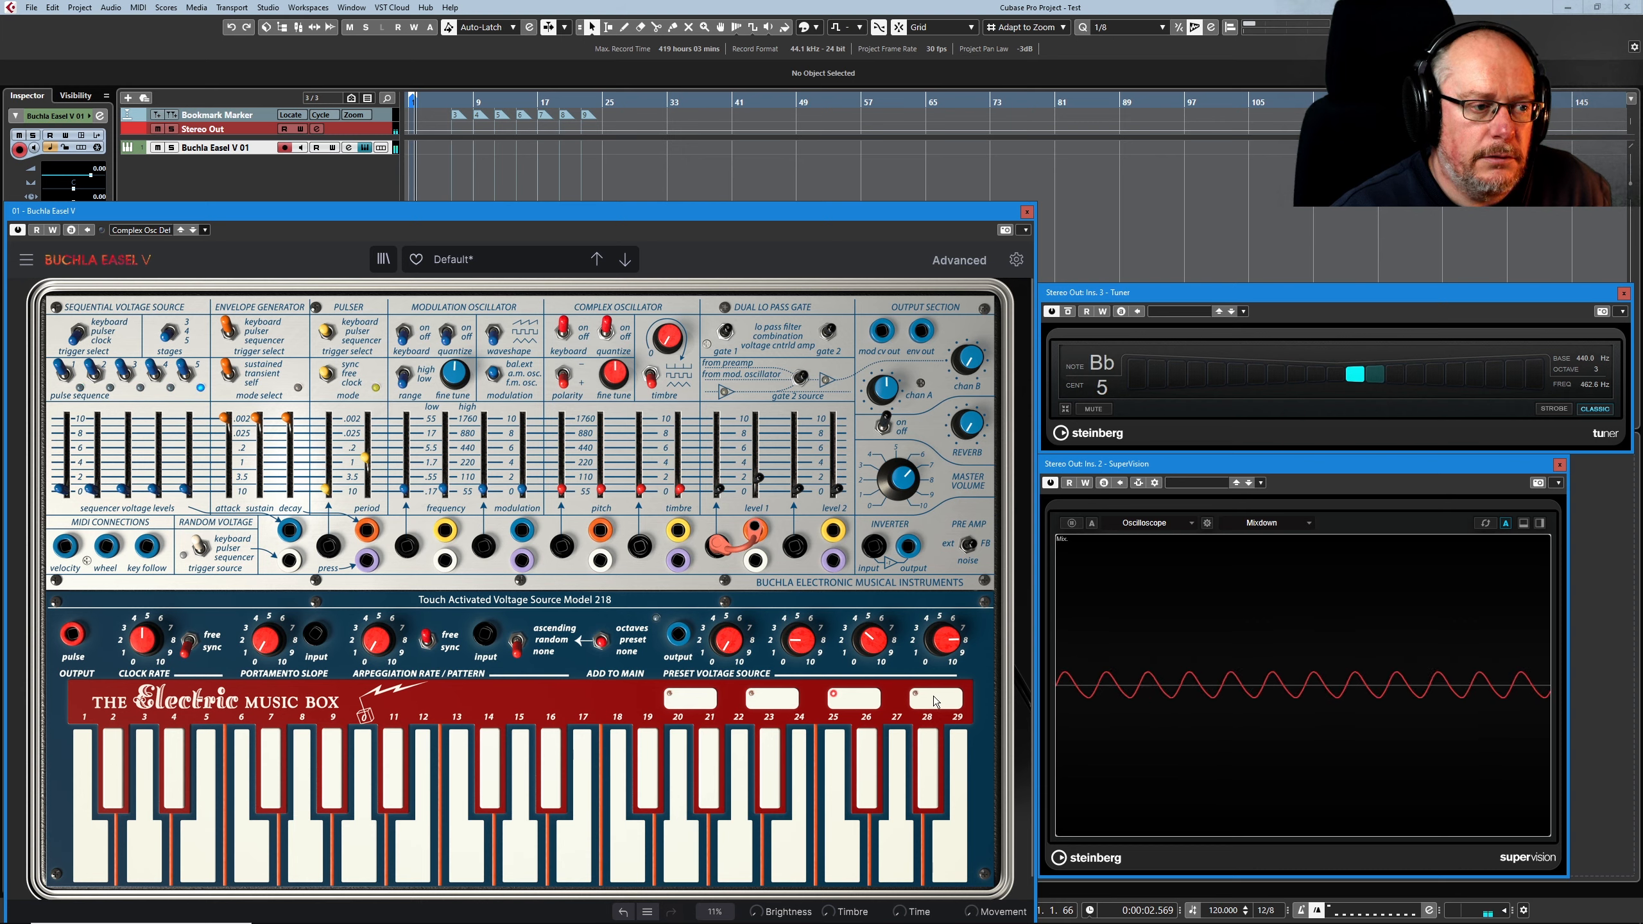
left_click(940, 699)
left_click_drag(947, 640, 869, 645)
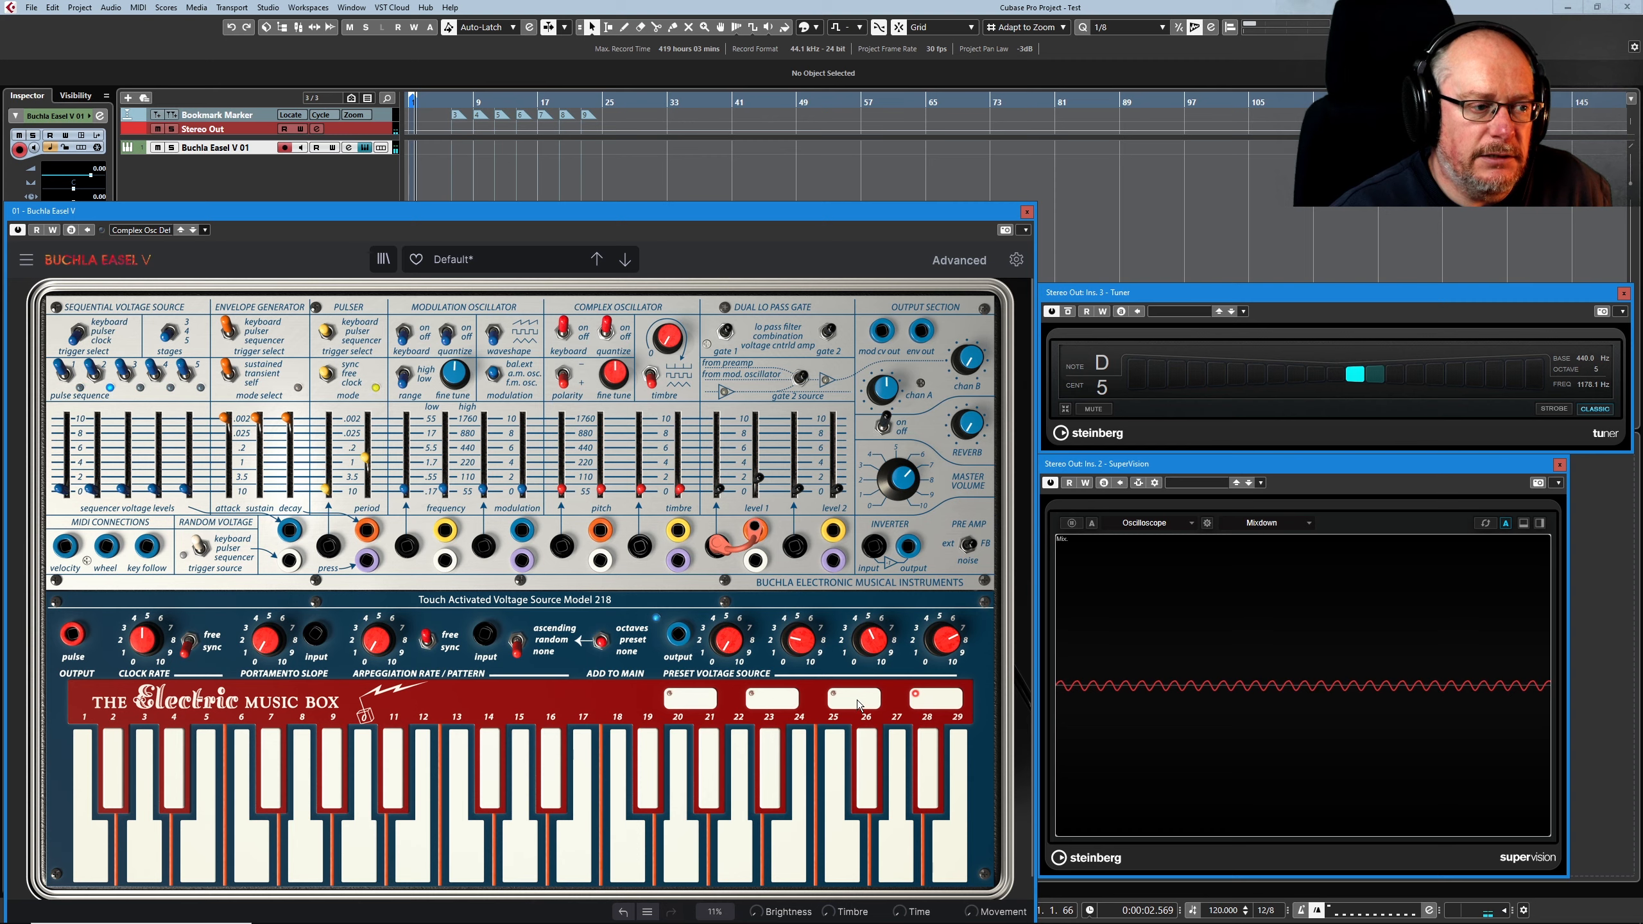
left_click(857, 699)
left_click(695, 702)
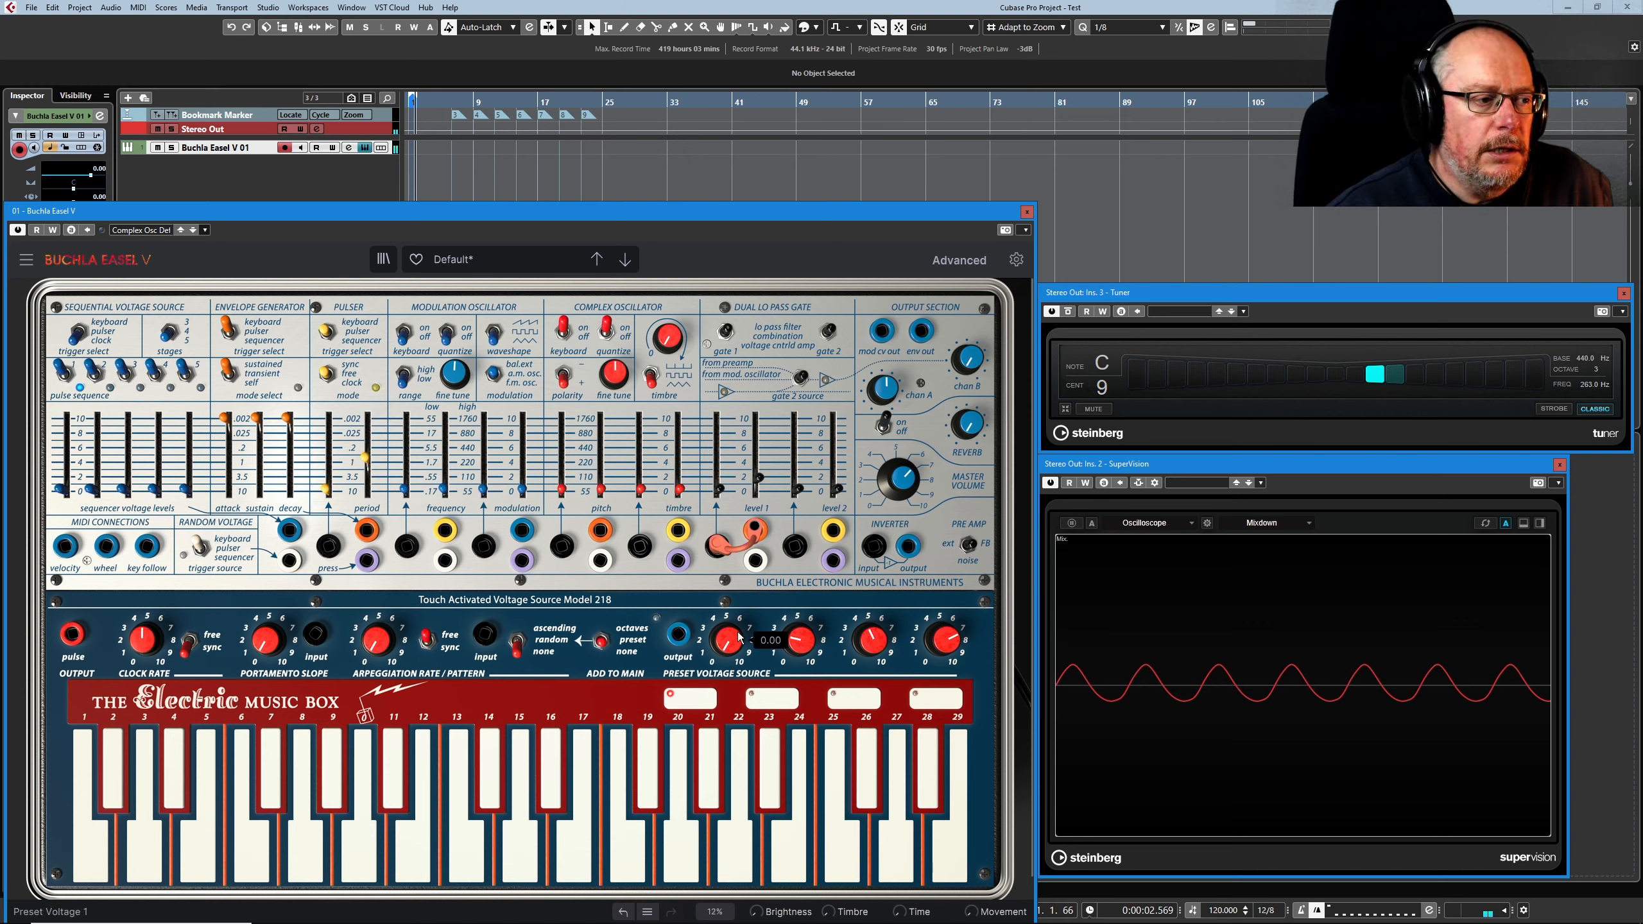
left_click_drag(757, 477, 757, 490)
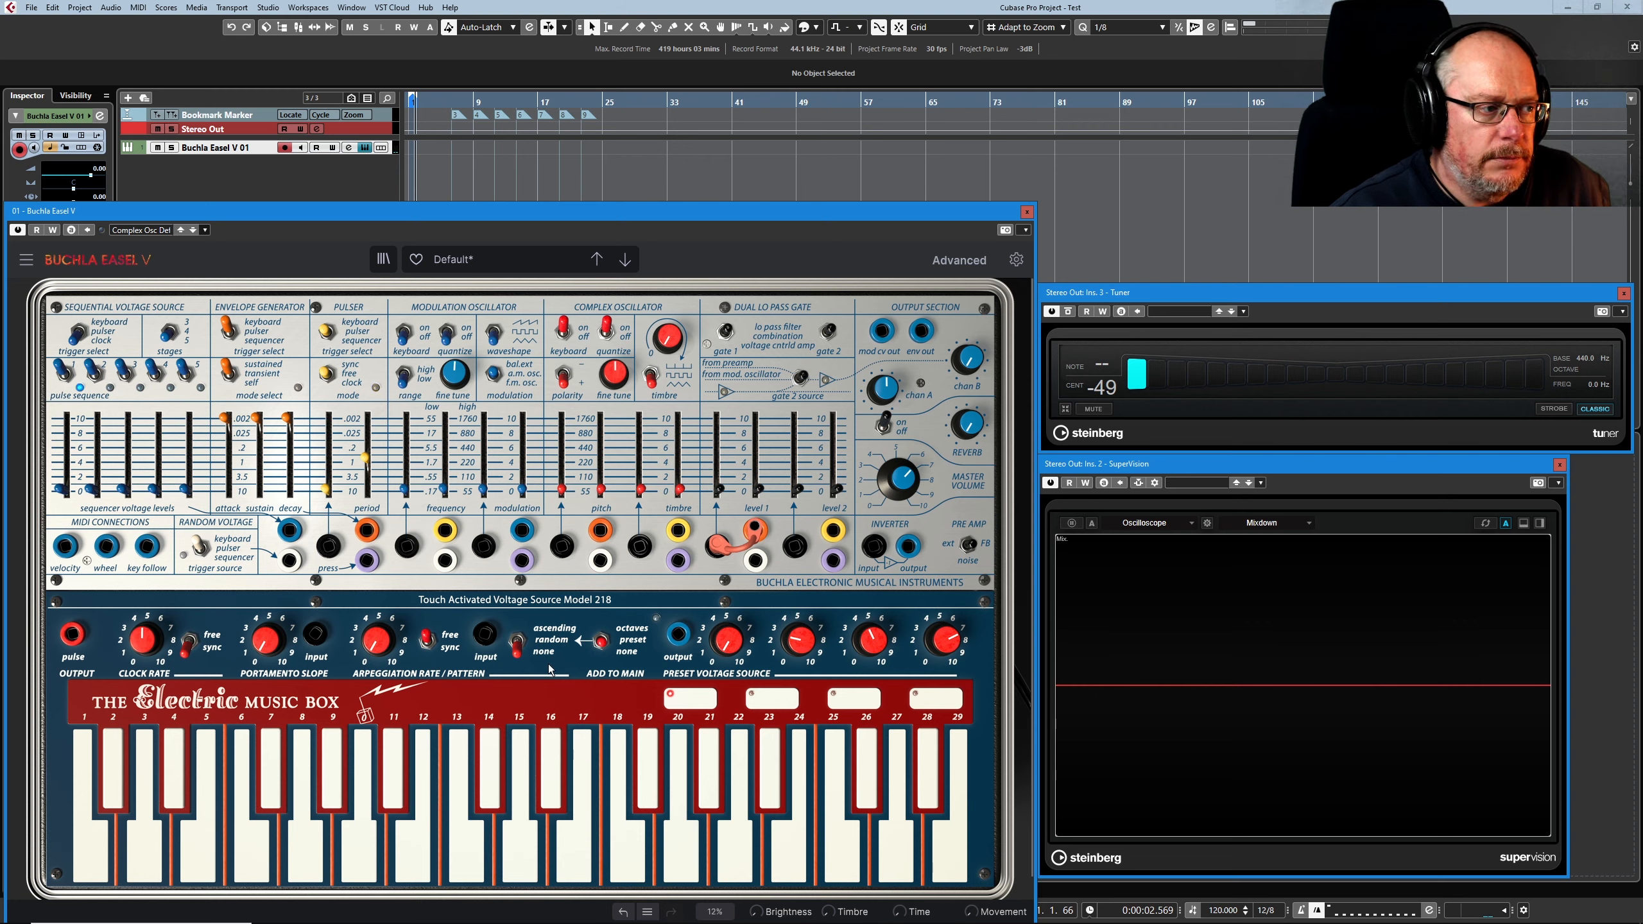
Set the arpeggiation pattern to random, the arpeggiation rate to about 0.376, and raise the gate 1 level to sound the arpeggio
left_click(517, 645)
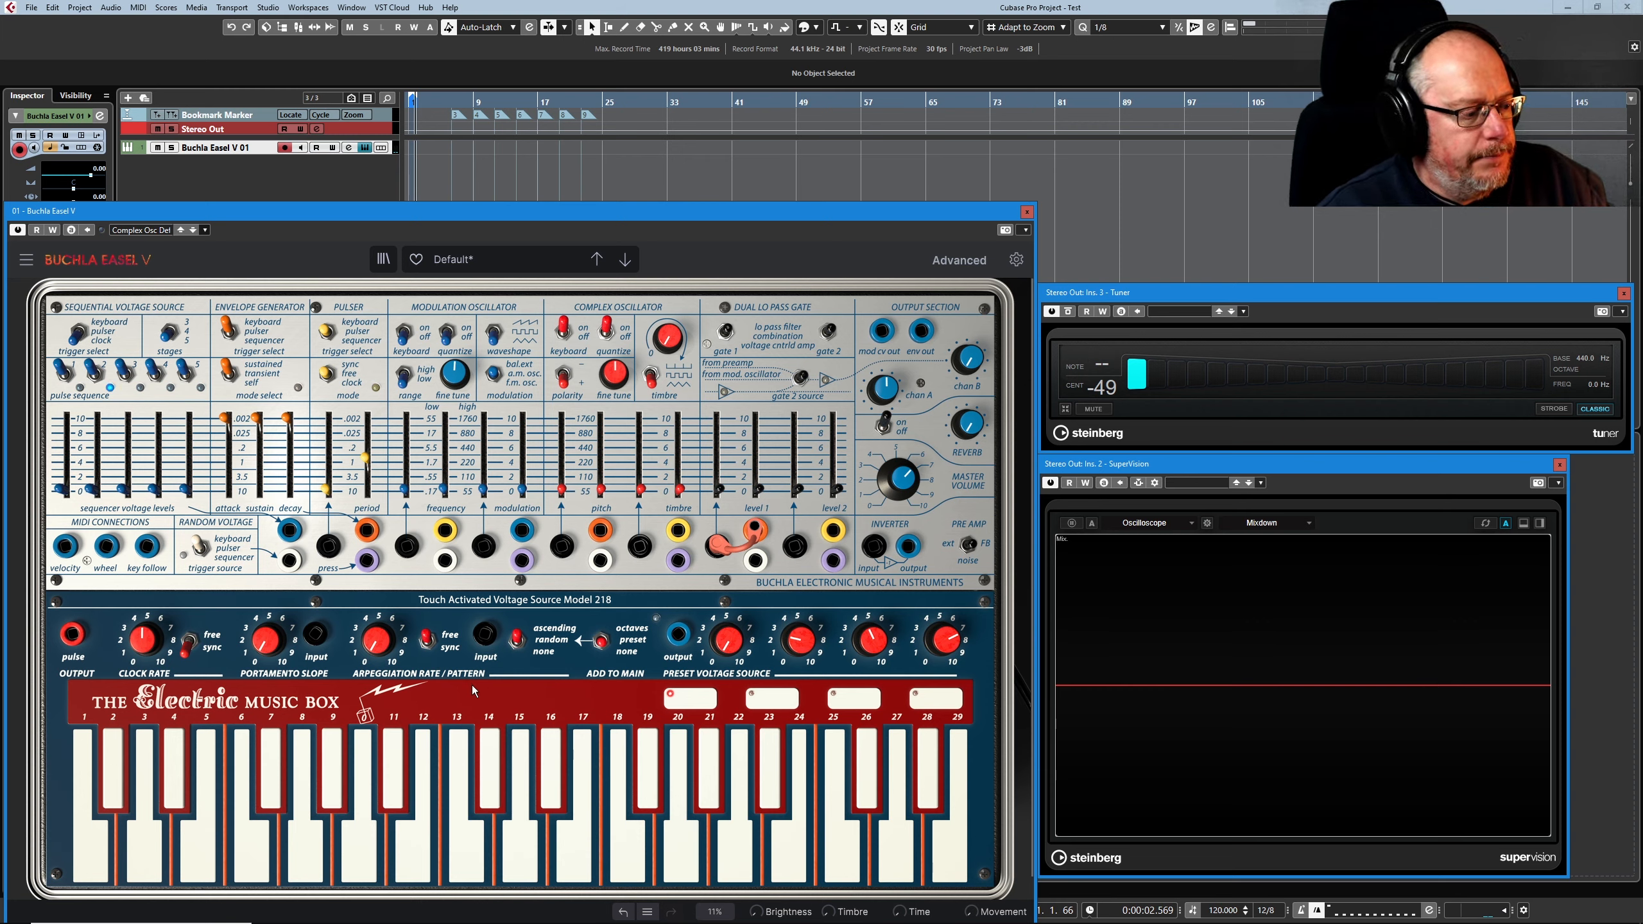
left_click_drag(378, 642, 378, 640)
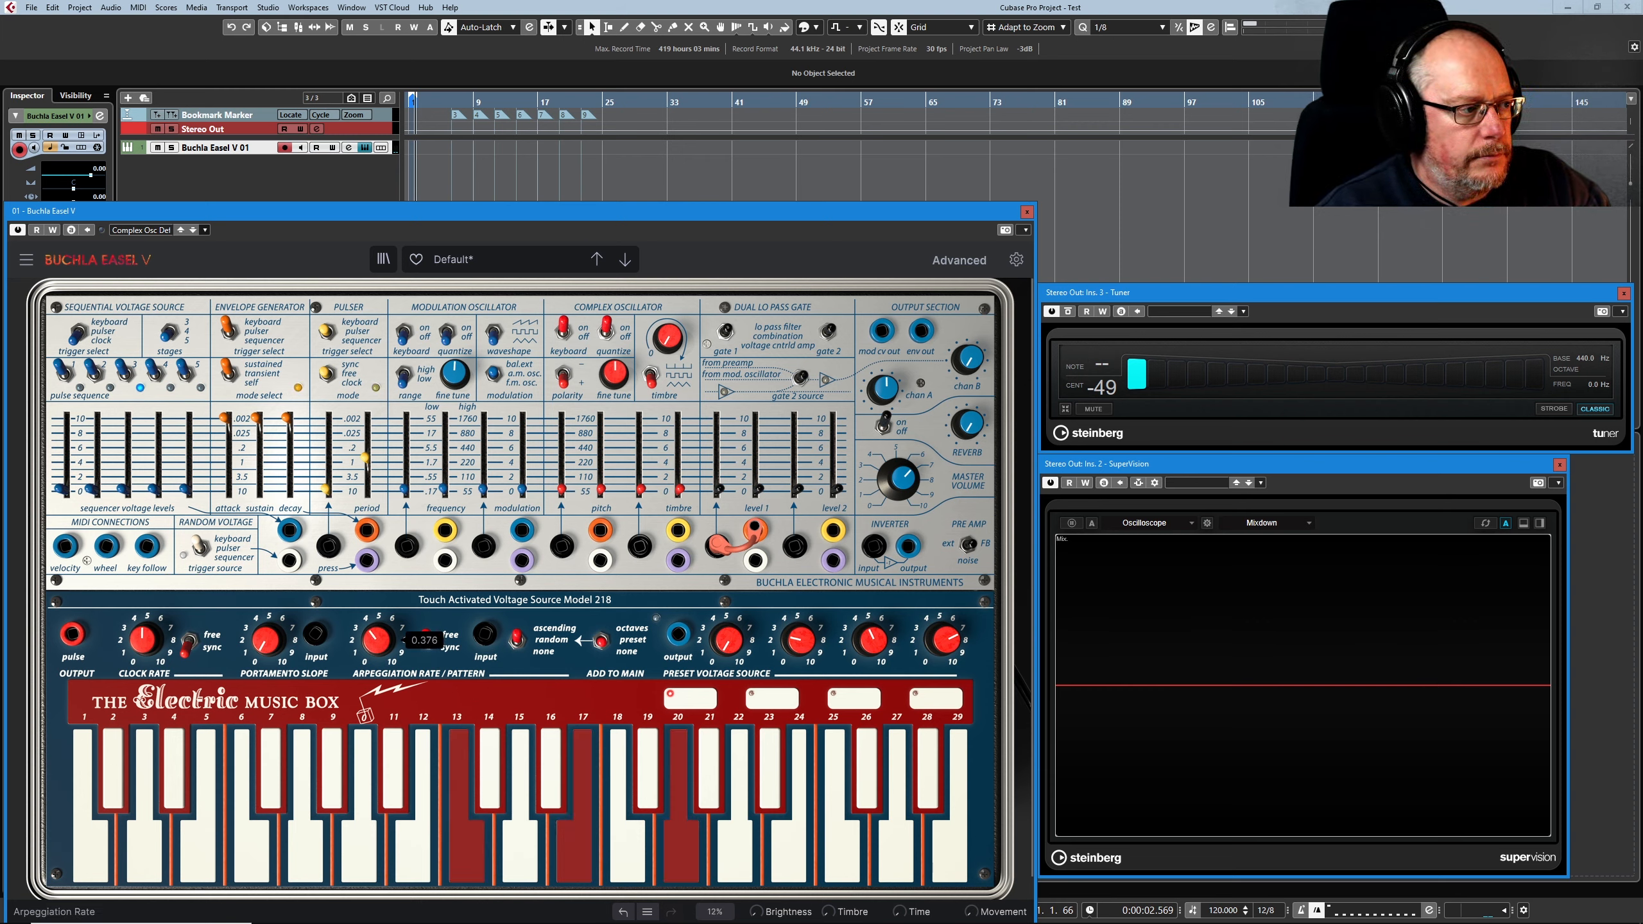
left_click(717, 490)
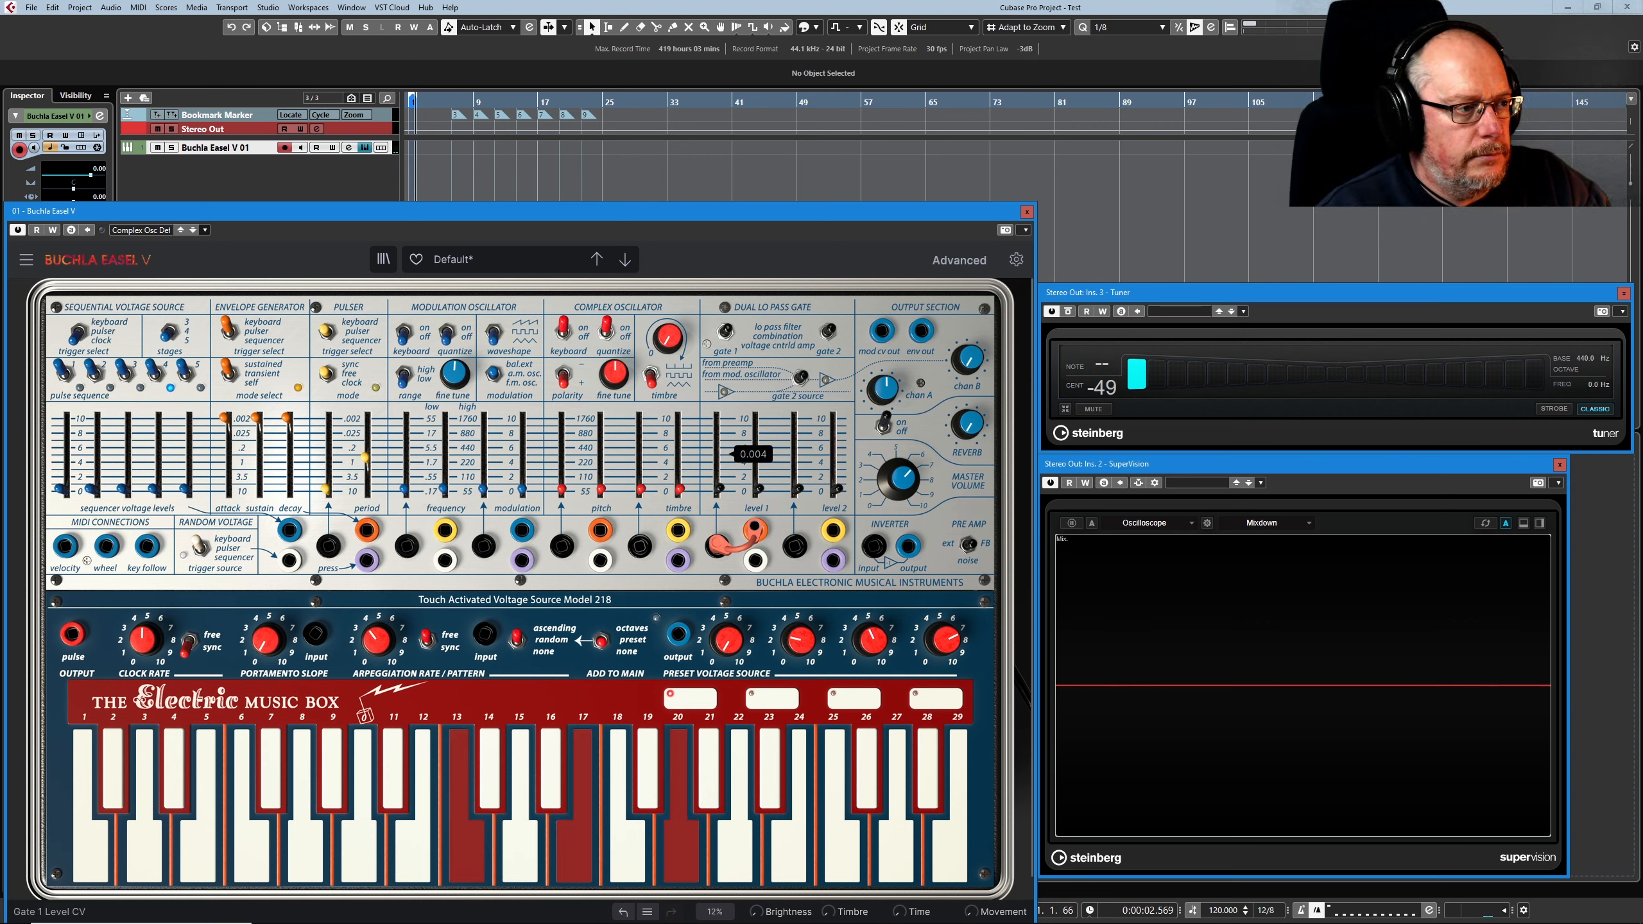
left_click_drag(717, 489, 723, 478)
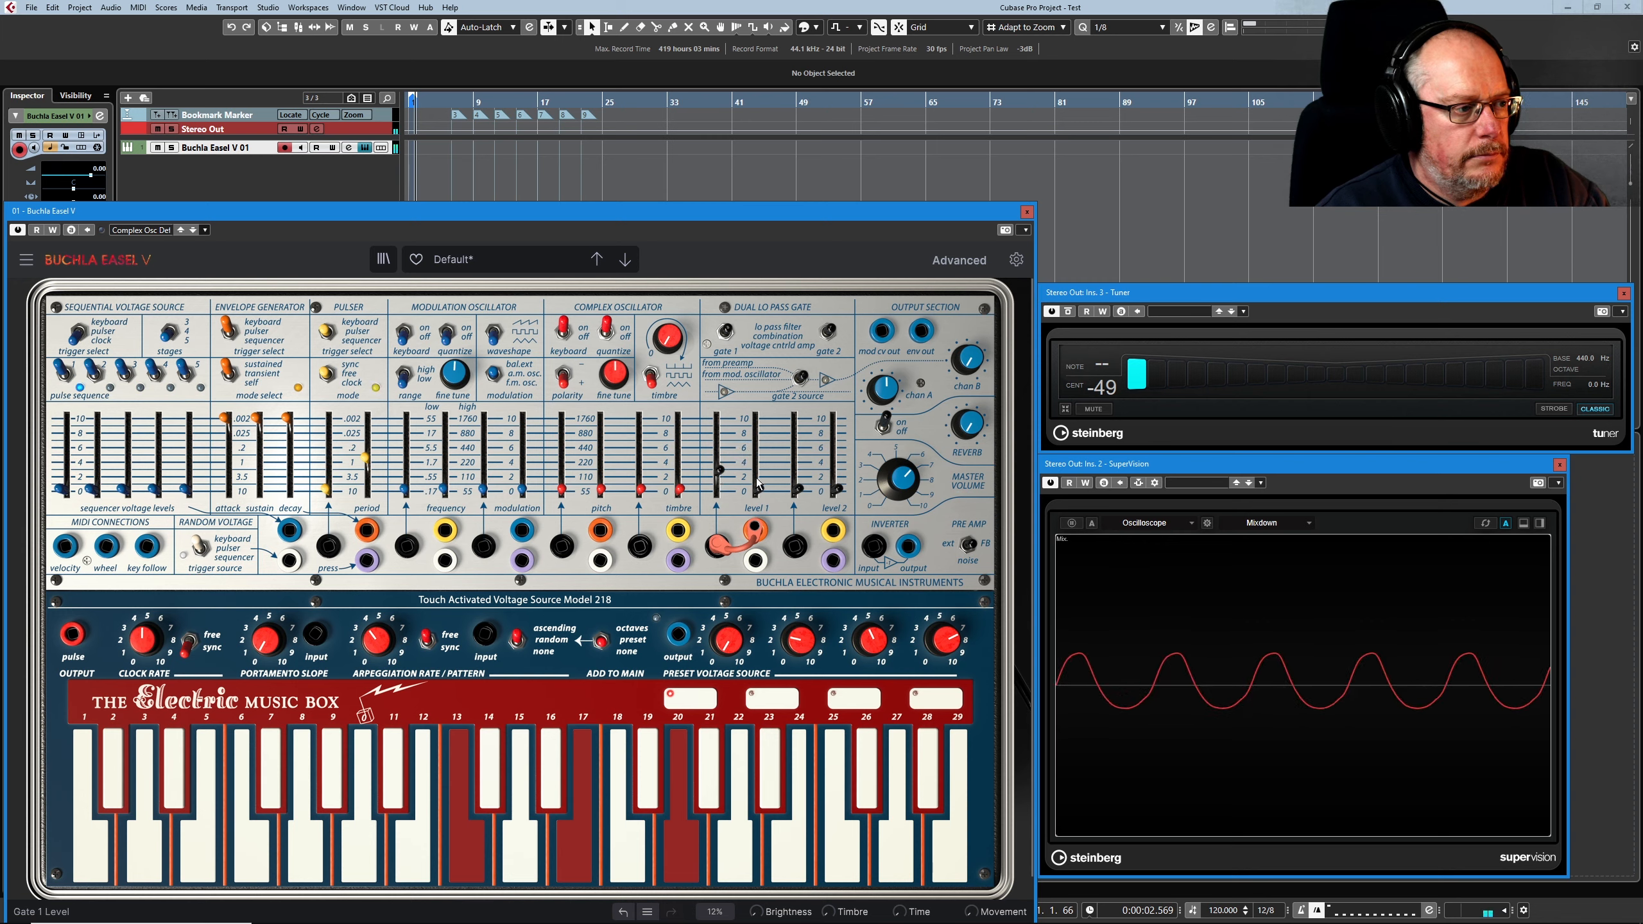
Try transposing the held arpeggio by raising preset voltage 1 to about 0.444, then return the preset voltage to zero
mouse_move(729, 645)
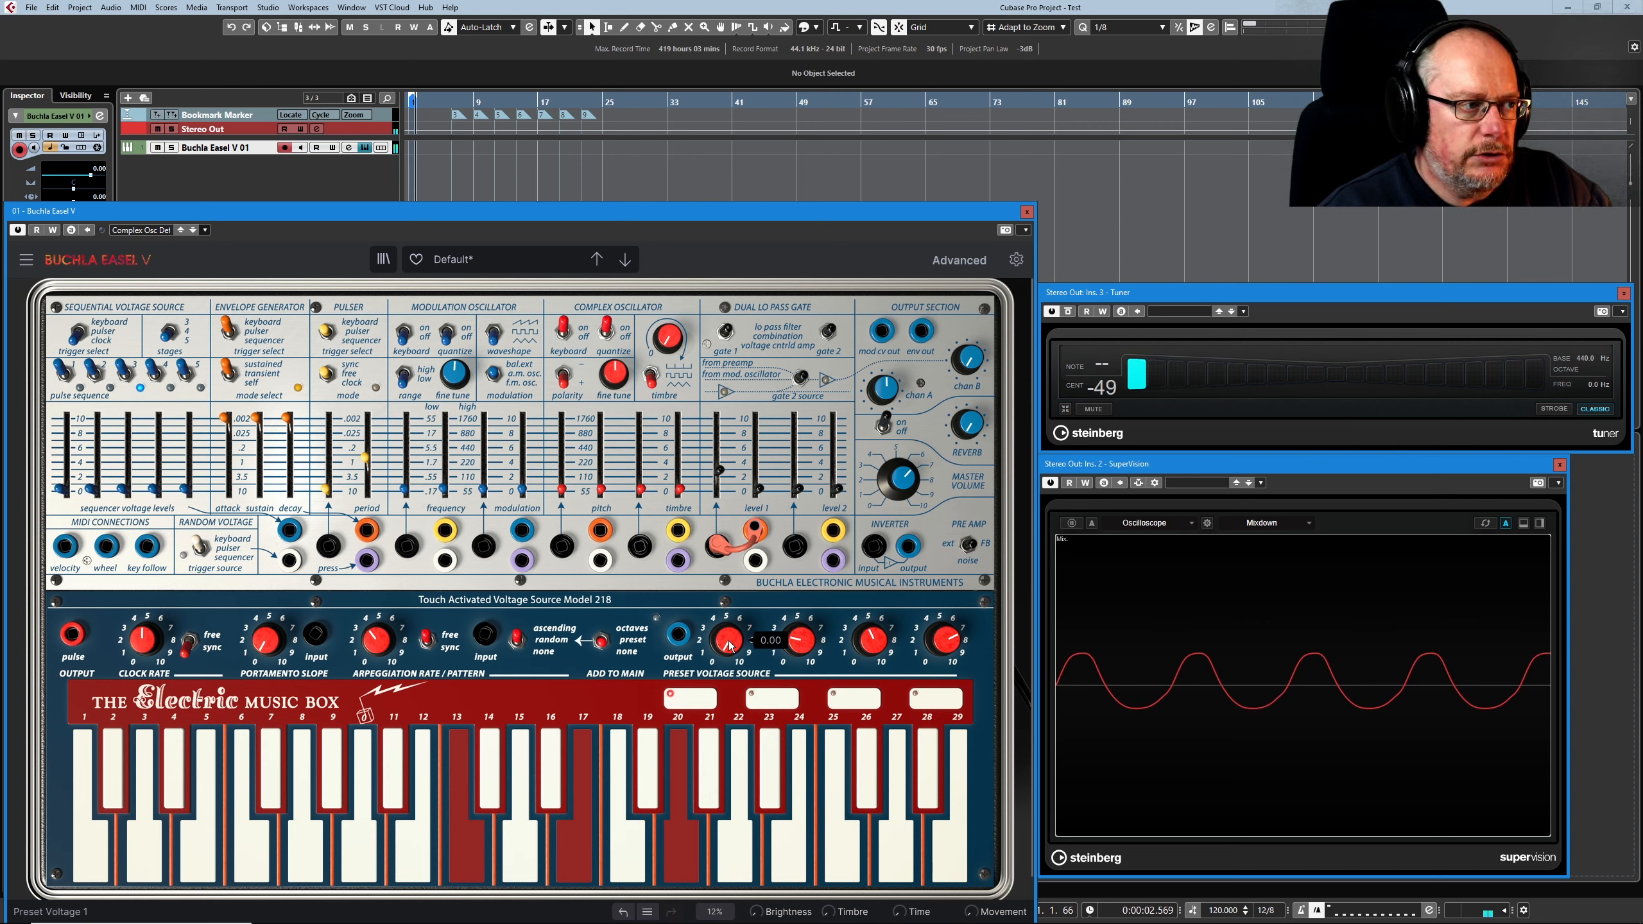
left_click_drag(728, 640, 728, 624)
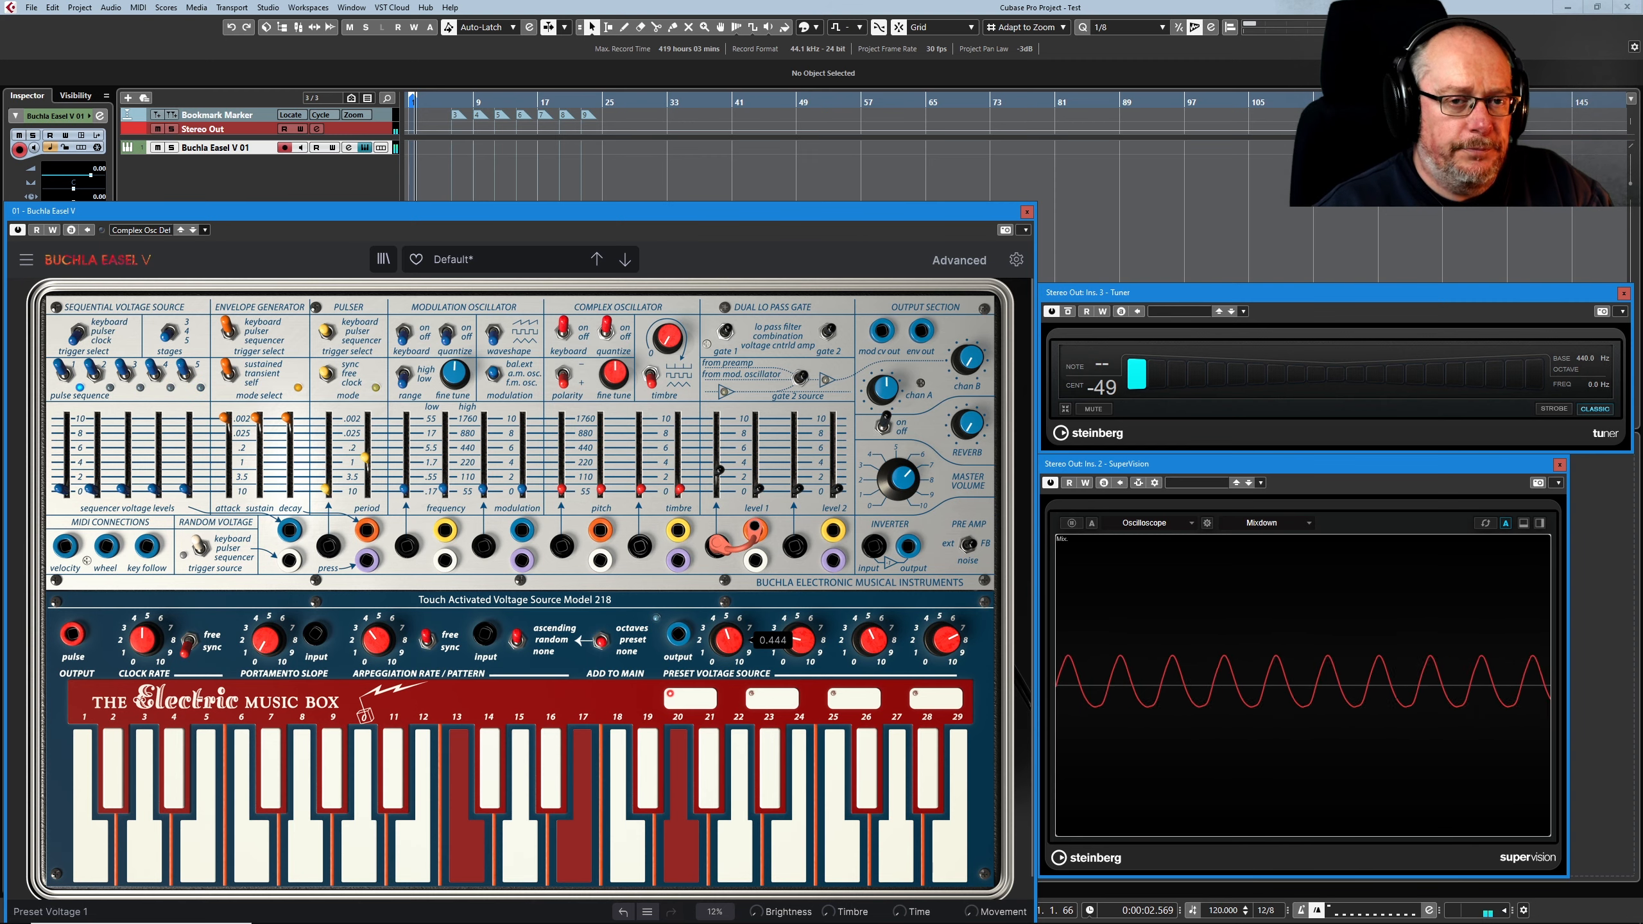
left_click_drag(728, 641, 728, 694)
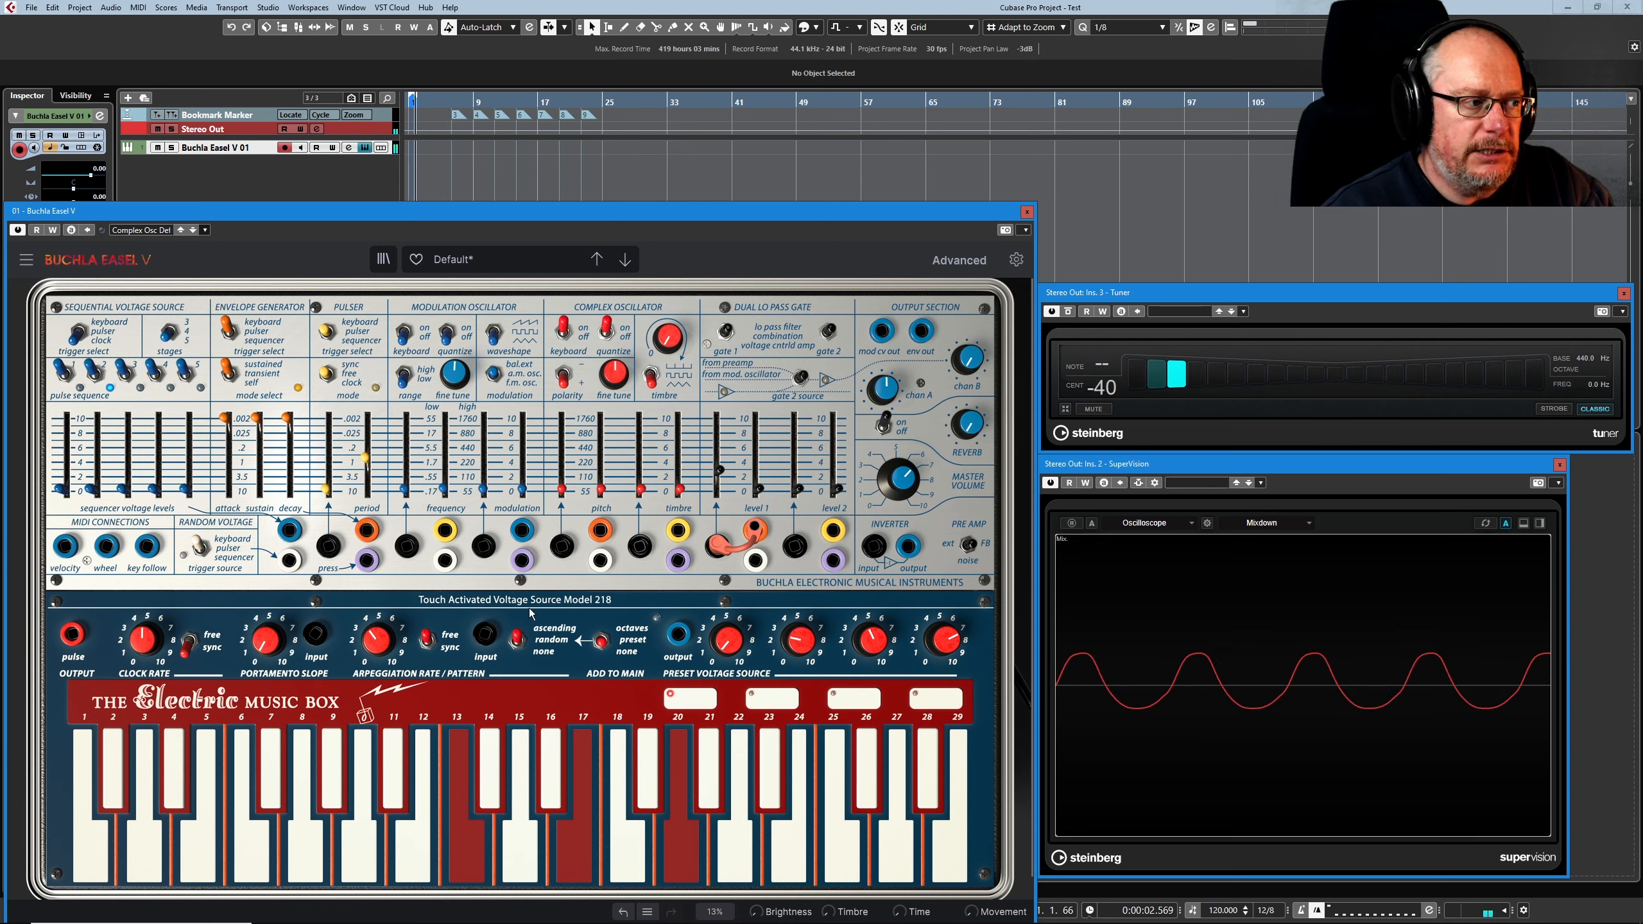
mouse_move(735, 656)
left_mouse_down()
mouse_move(735, 675)
mouse_move(731, 621)
mouse_move(731, 686)
left_mouse_up()
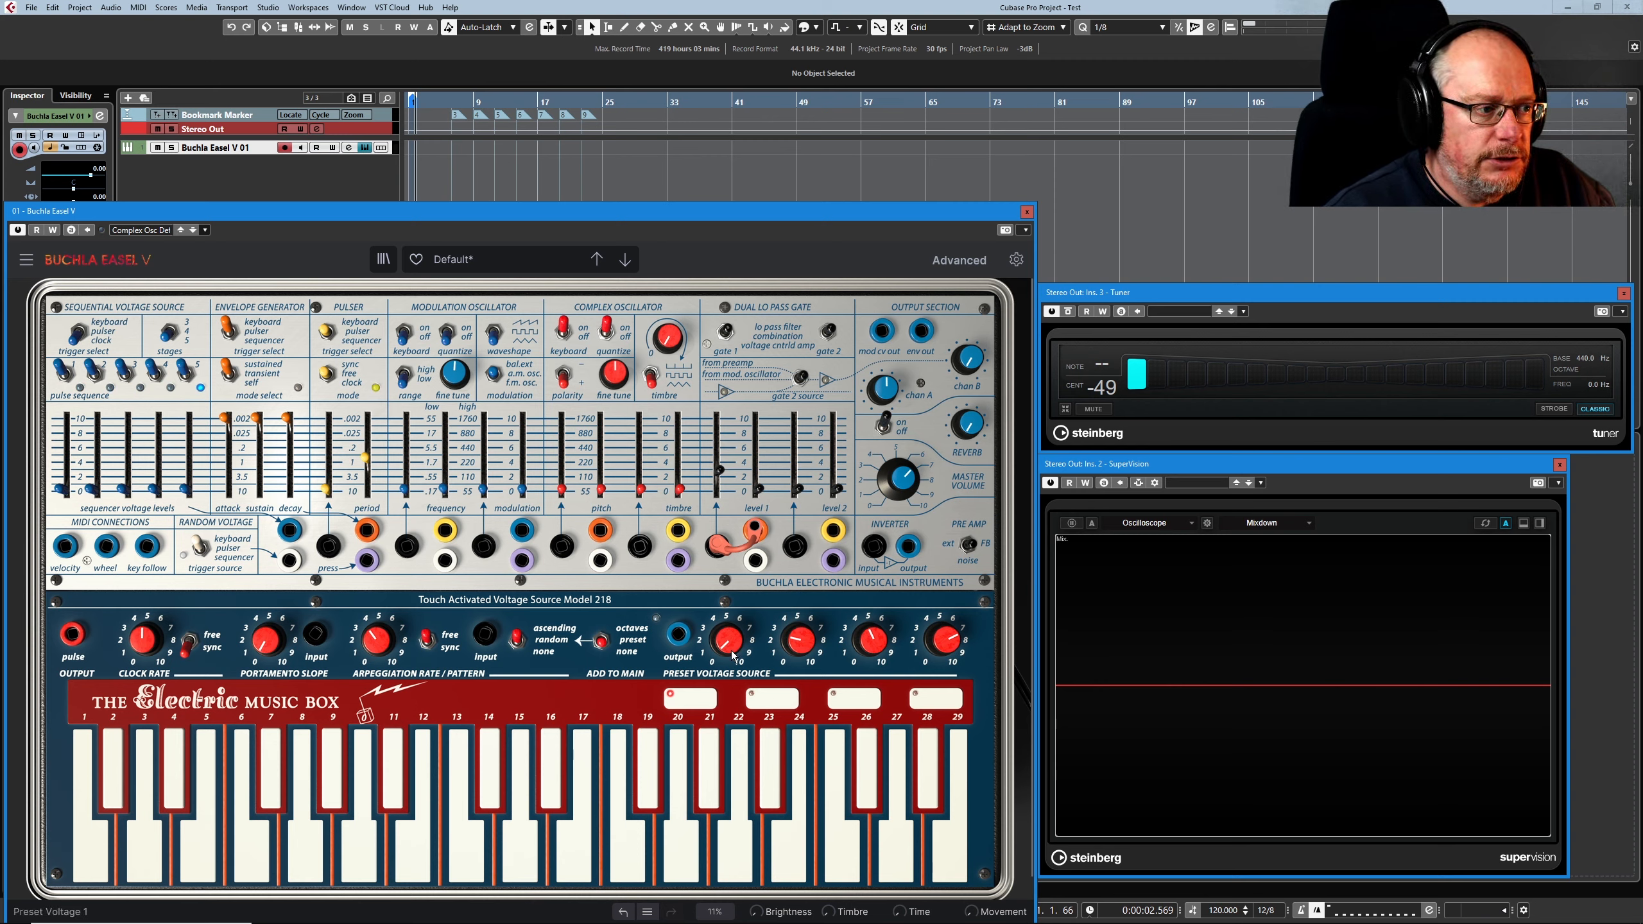
Raise preset voltage 1 and trigger different preset pads to transpose the random arpeggio by their voltages
mouse_move(725, 641)
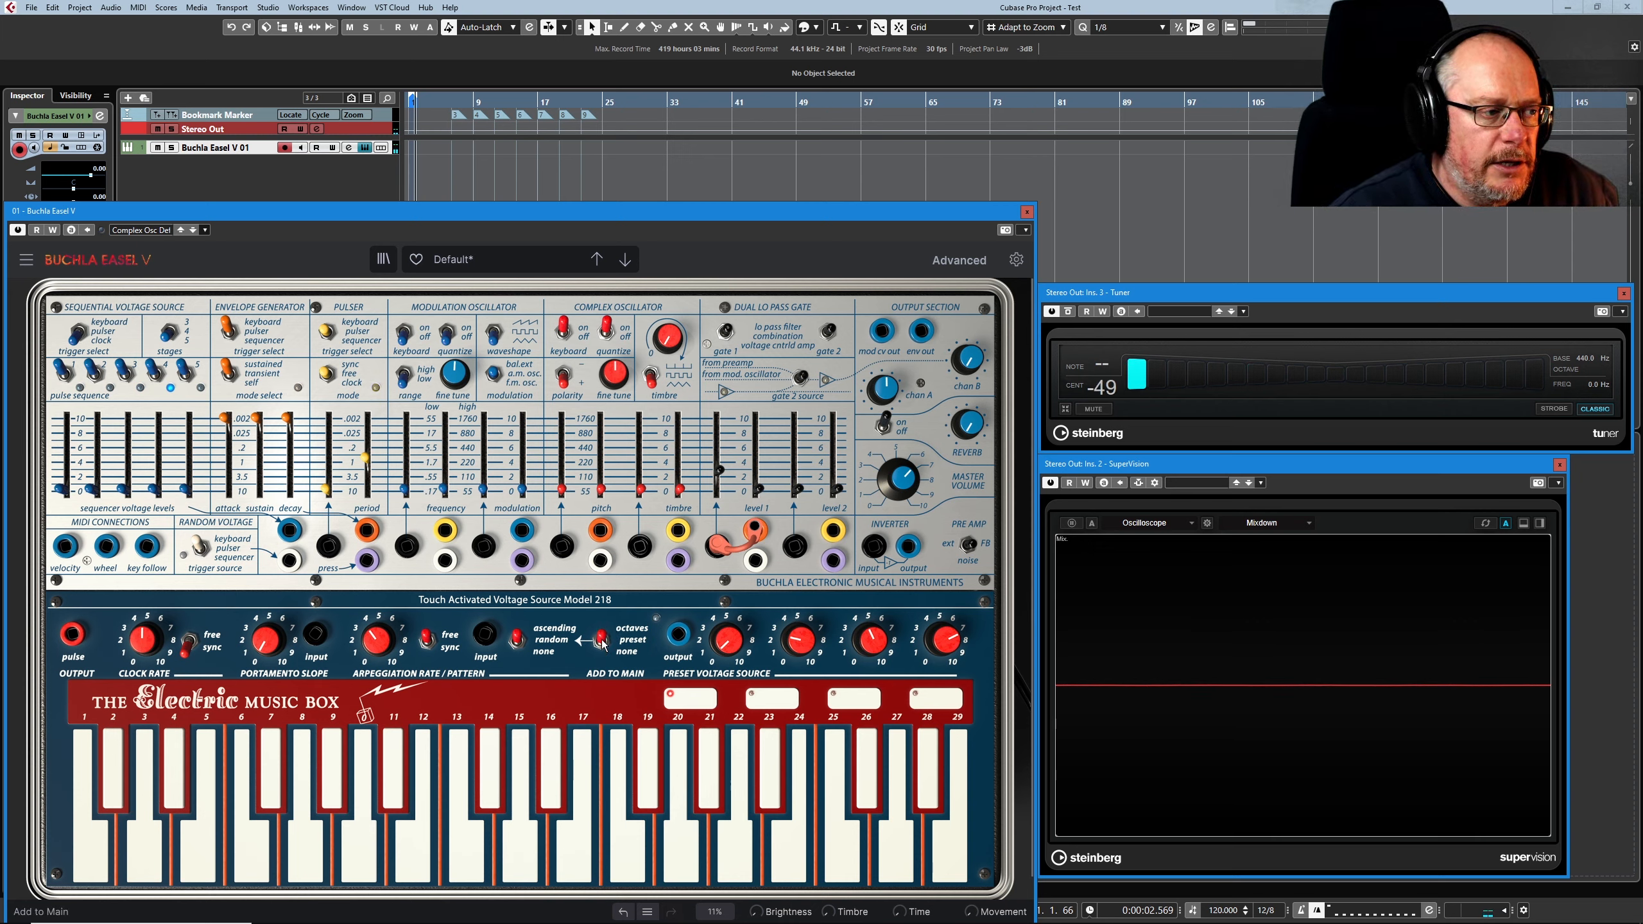
left_click_drag(731, 640, 731, 575)
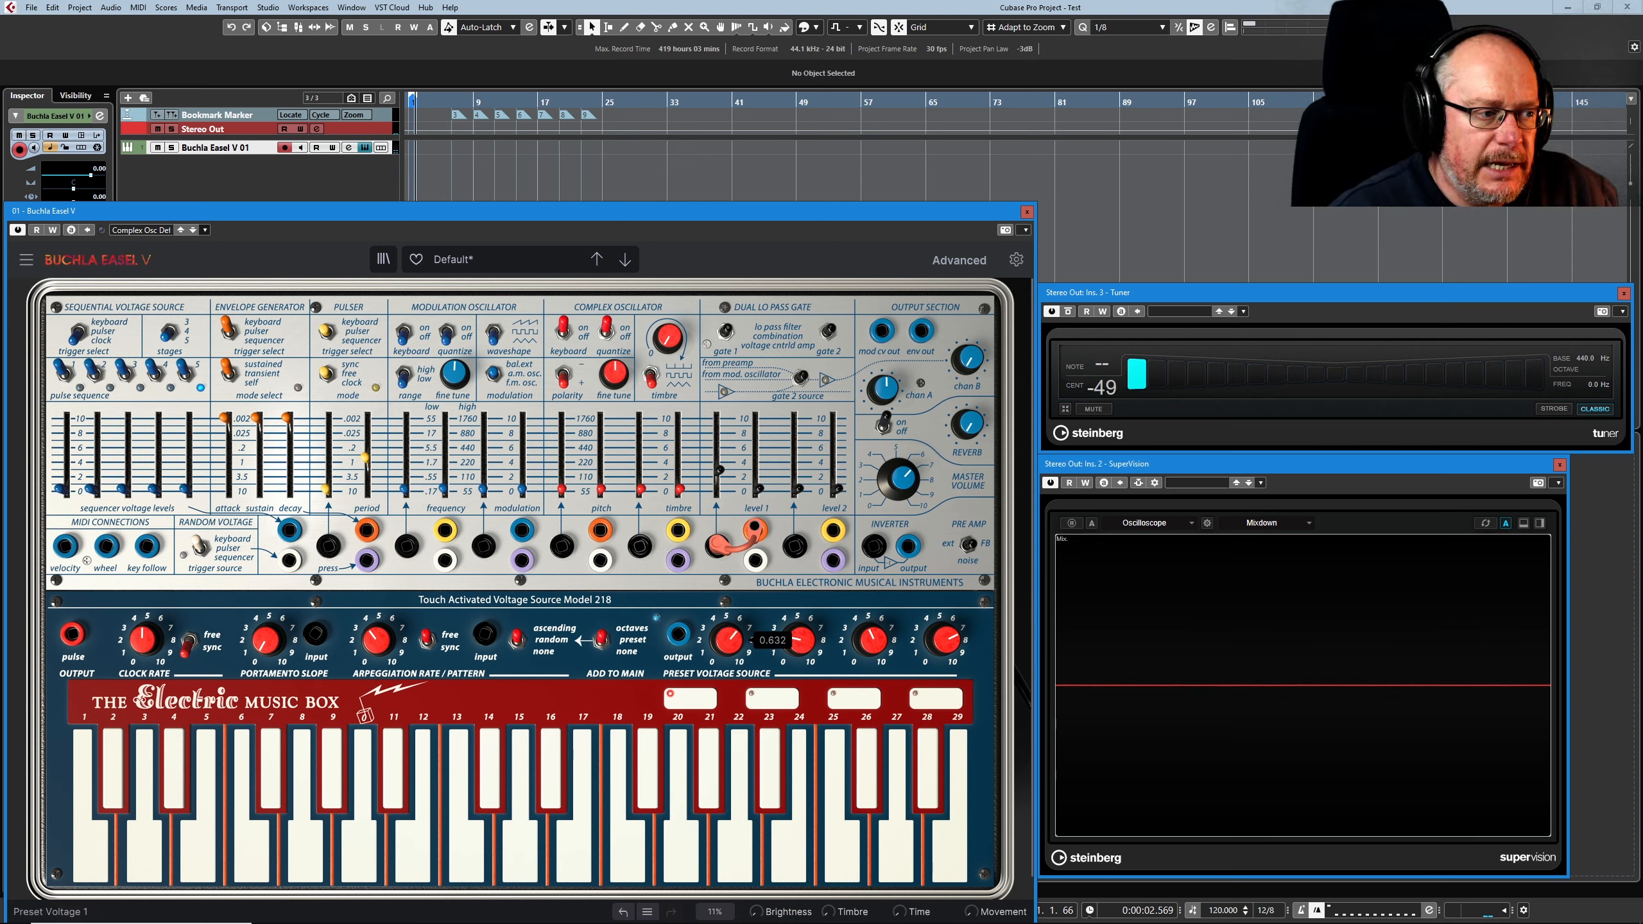
left_click_drag(729, 640, 729, 595)
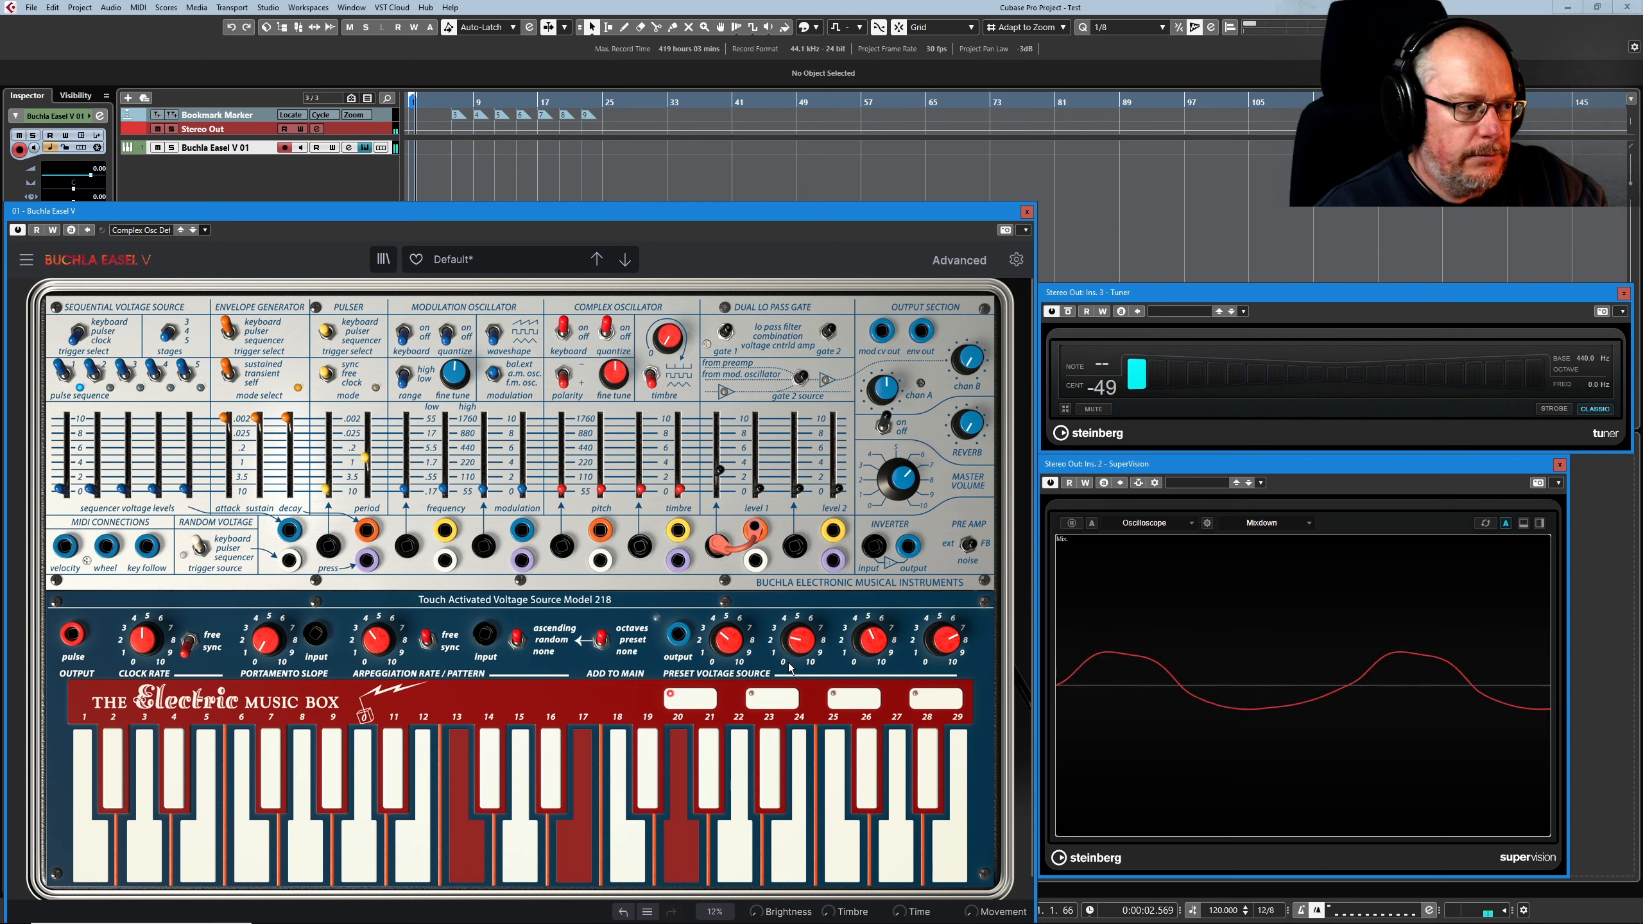
left_click(772, 700)
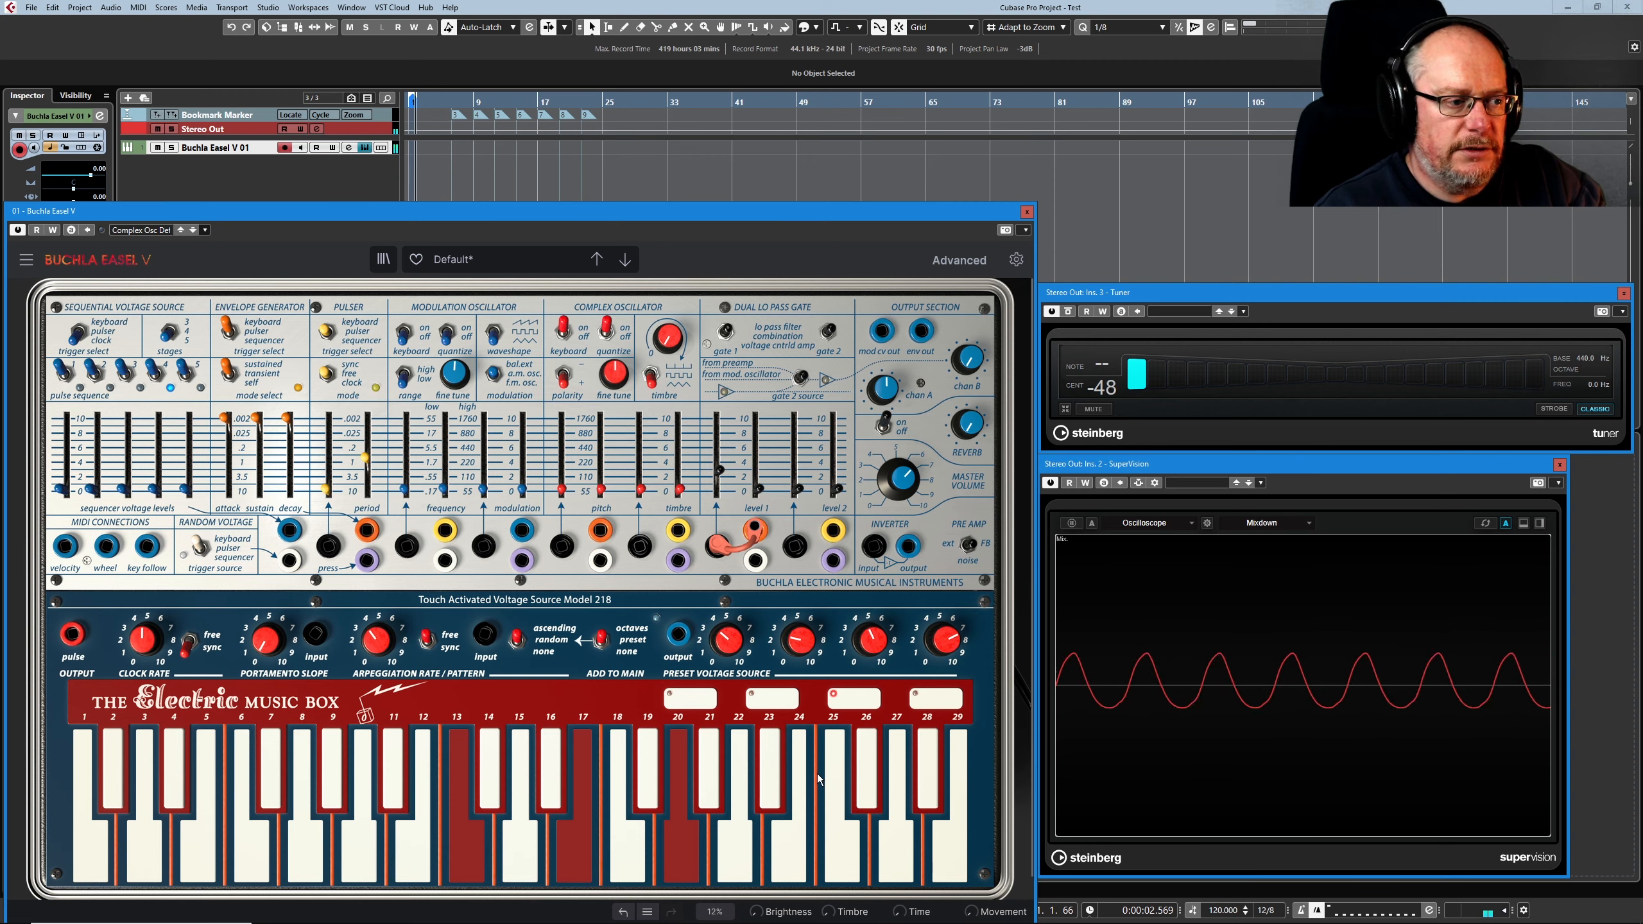
left_click(934, 699)
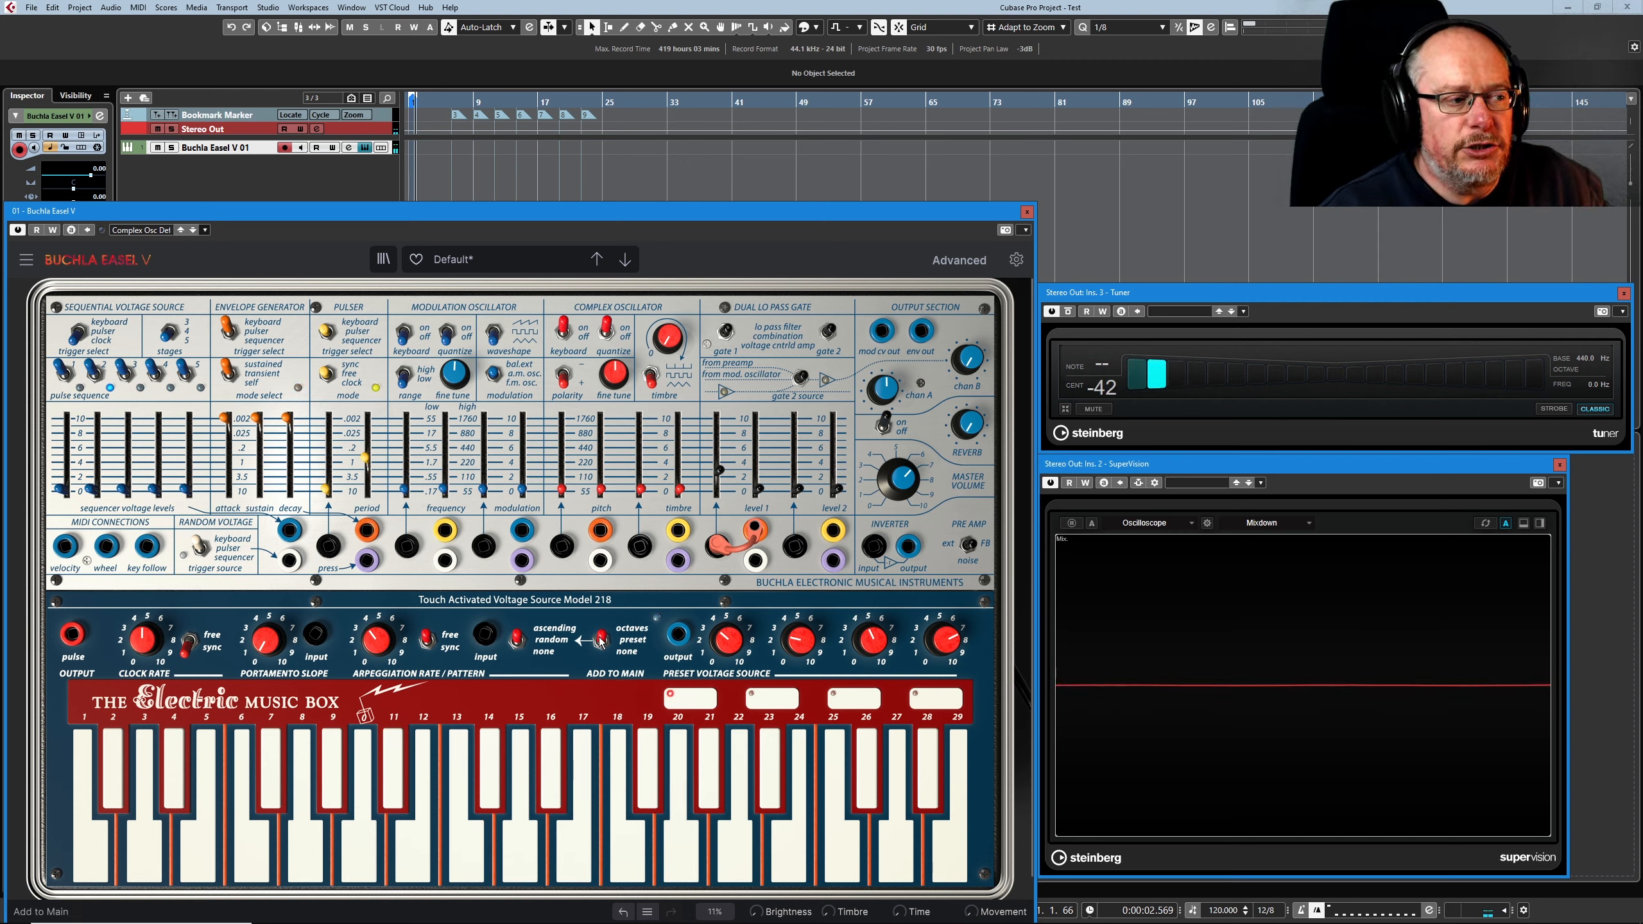
Set Add to Main and the arpeggiation pattern to none, and adjust the preset voltage 1 level
mouse_move(735, 647)
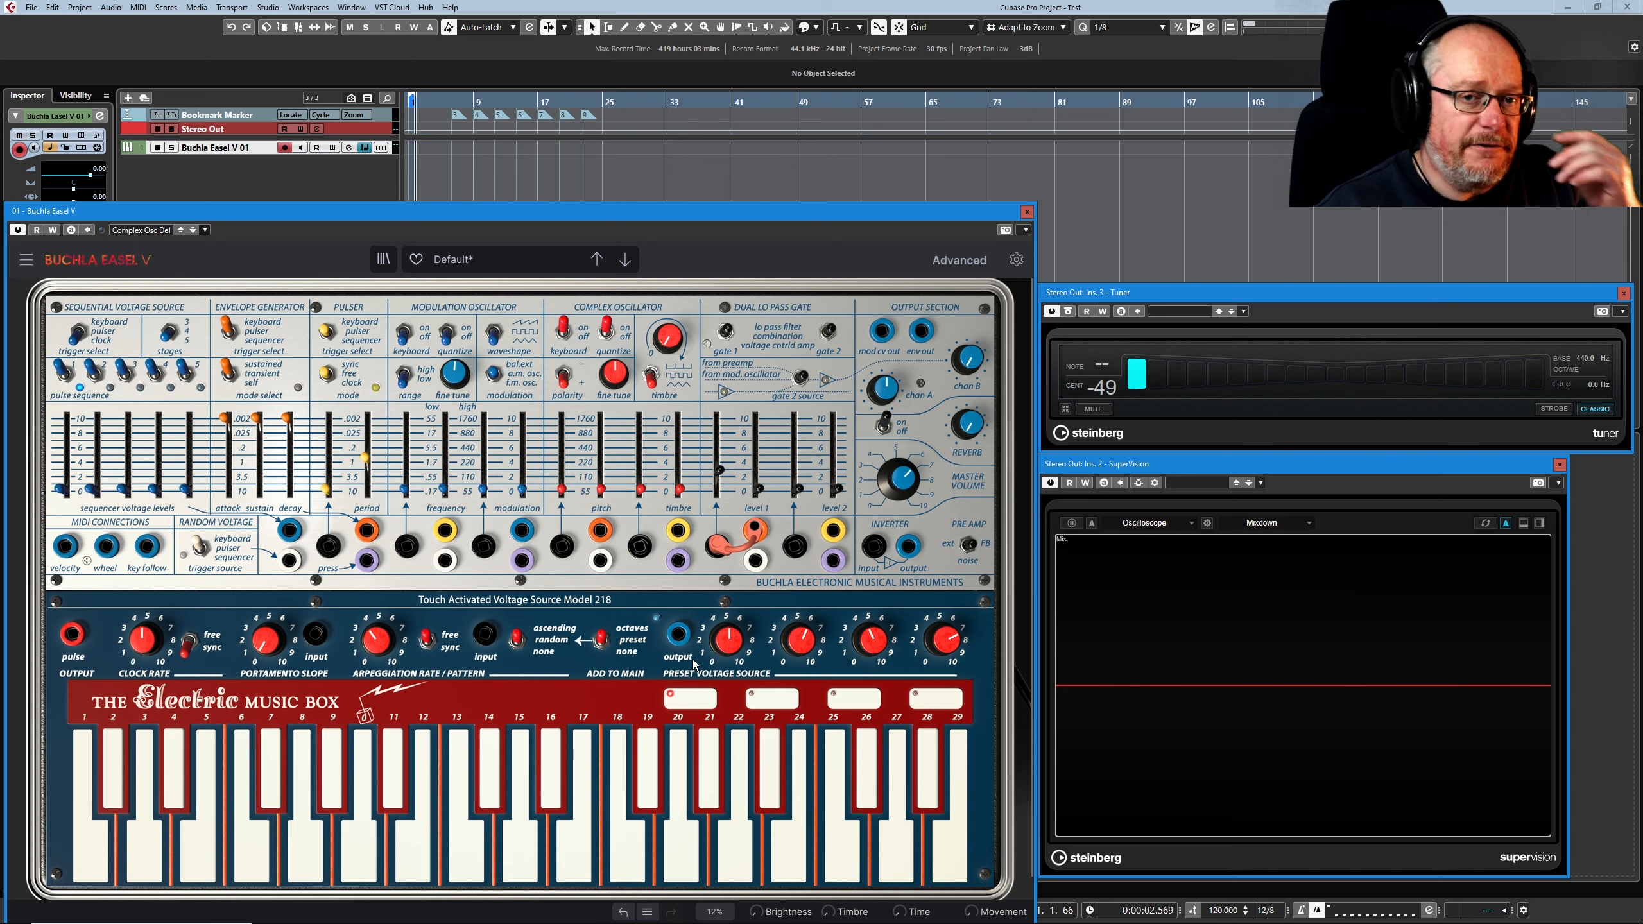
left_click(608, 649)
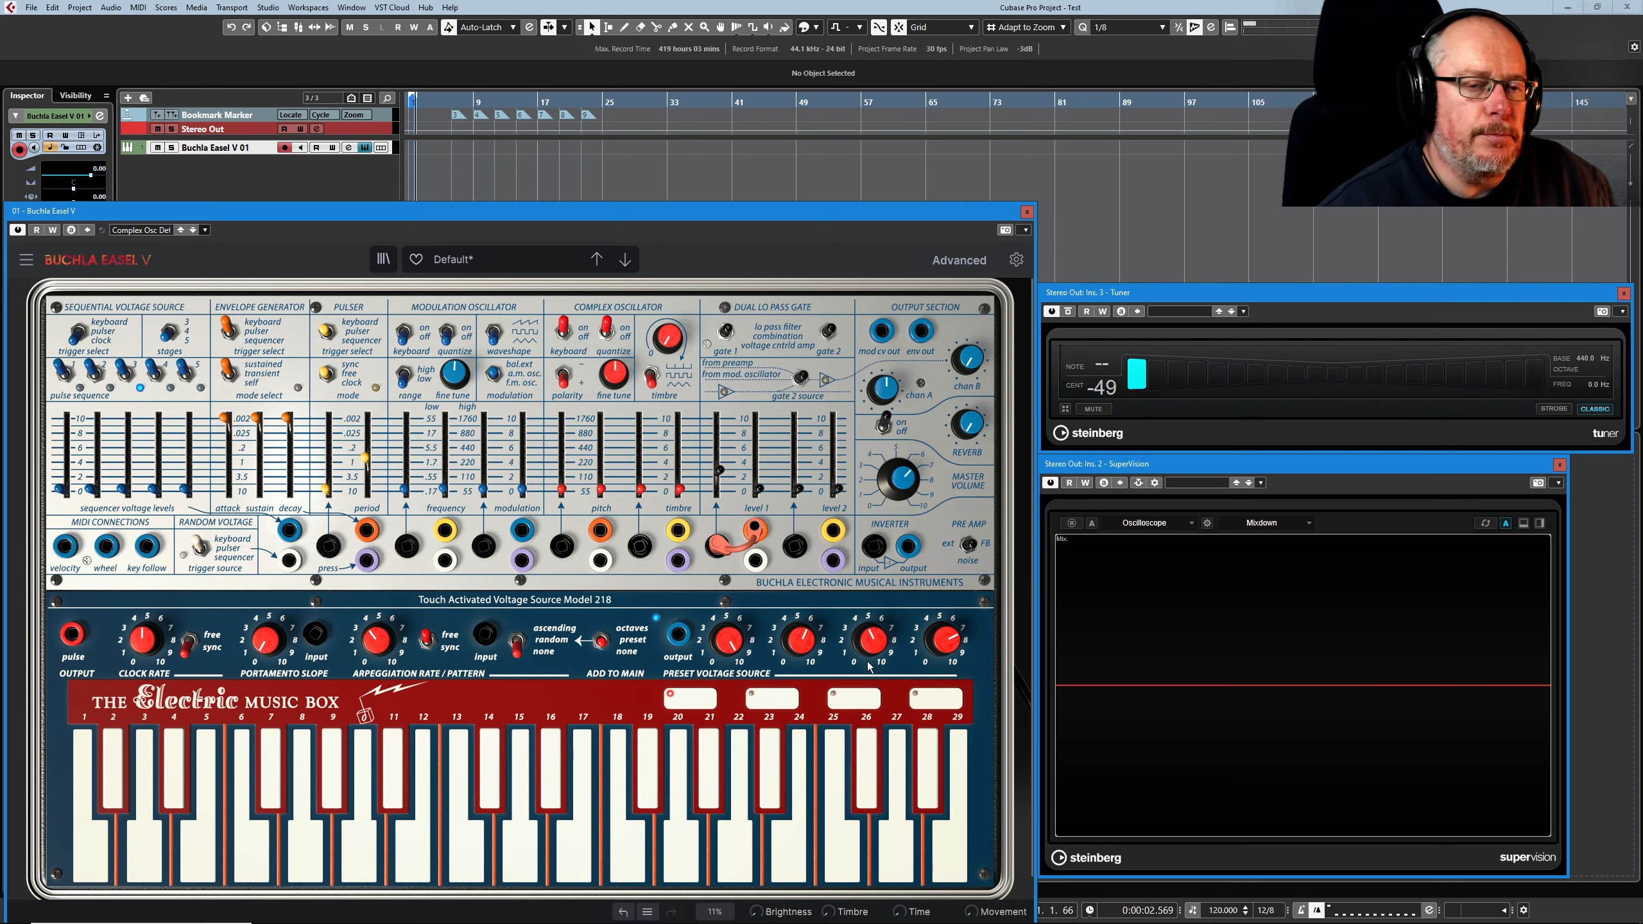
left_click_drag(743, 641, 743, 693)
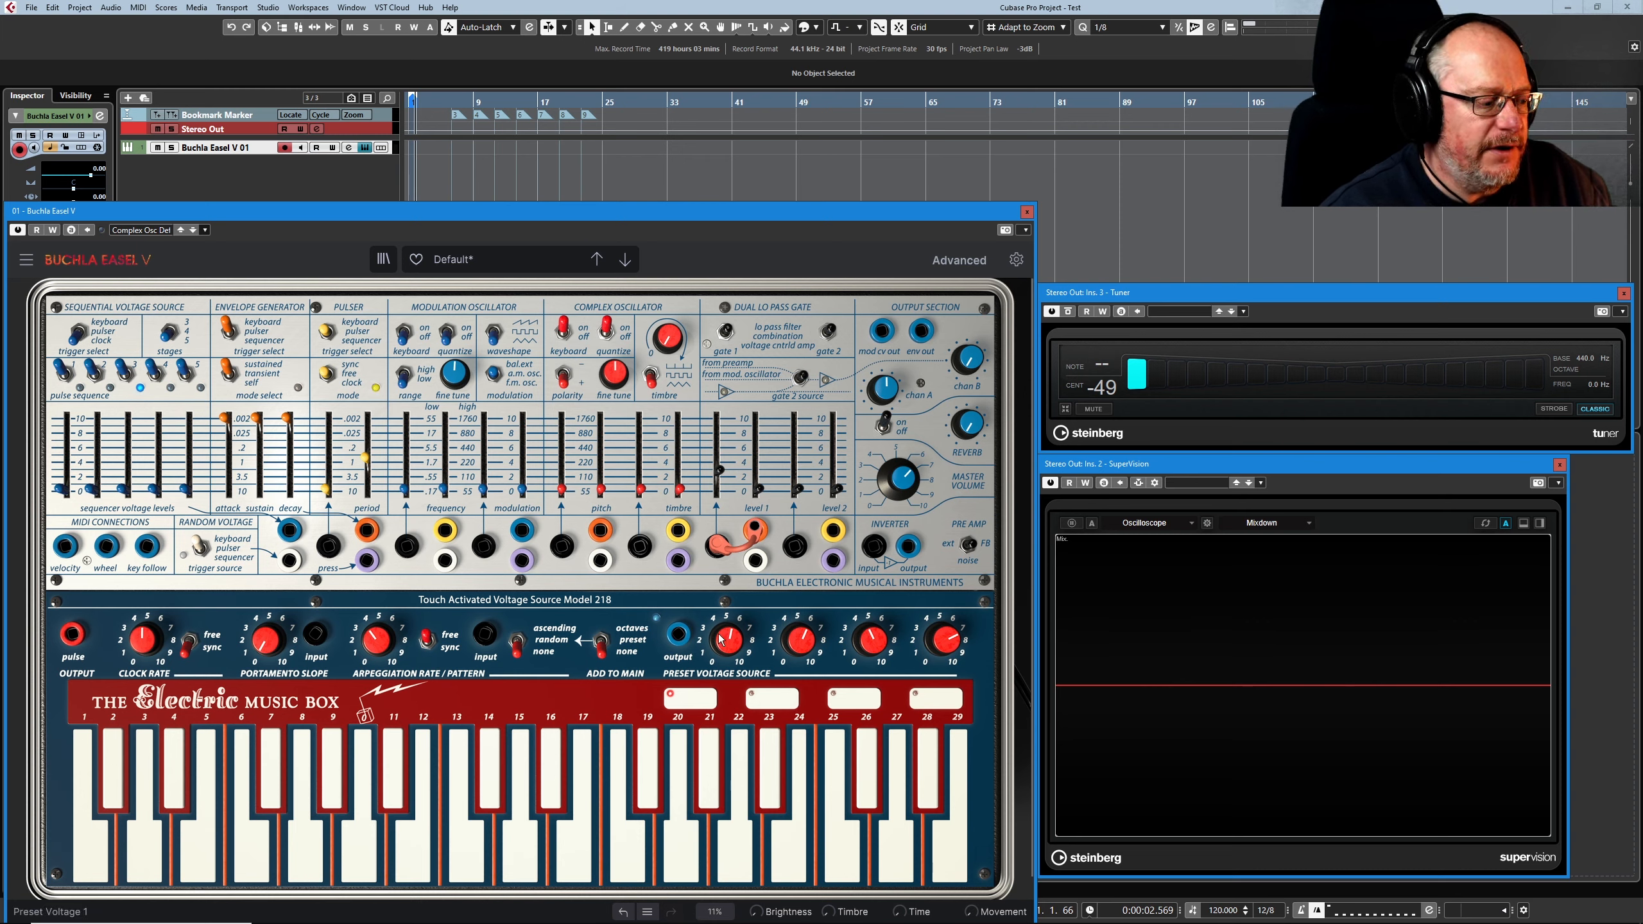
mouse_move(730, 641)
left_mouse_down()
mouse_move(730, 590)
mouse_move(729, 668)
left_mouse_up()
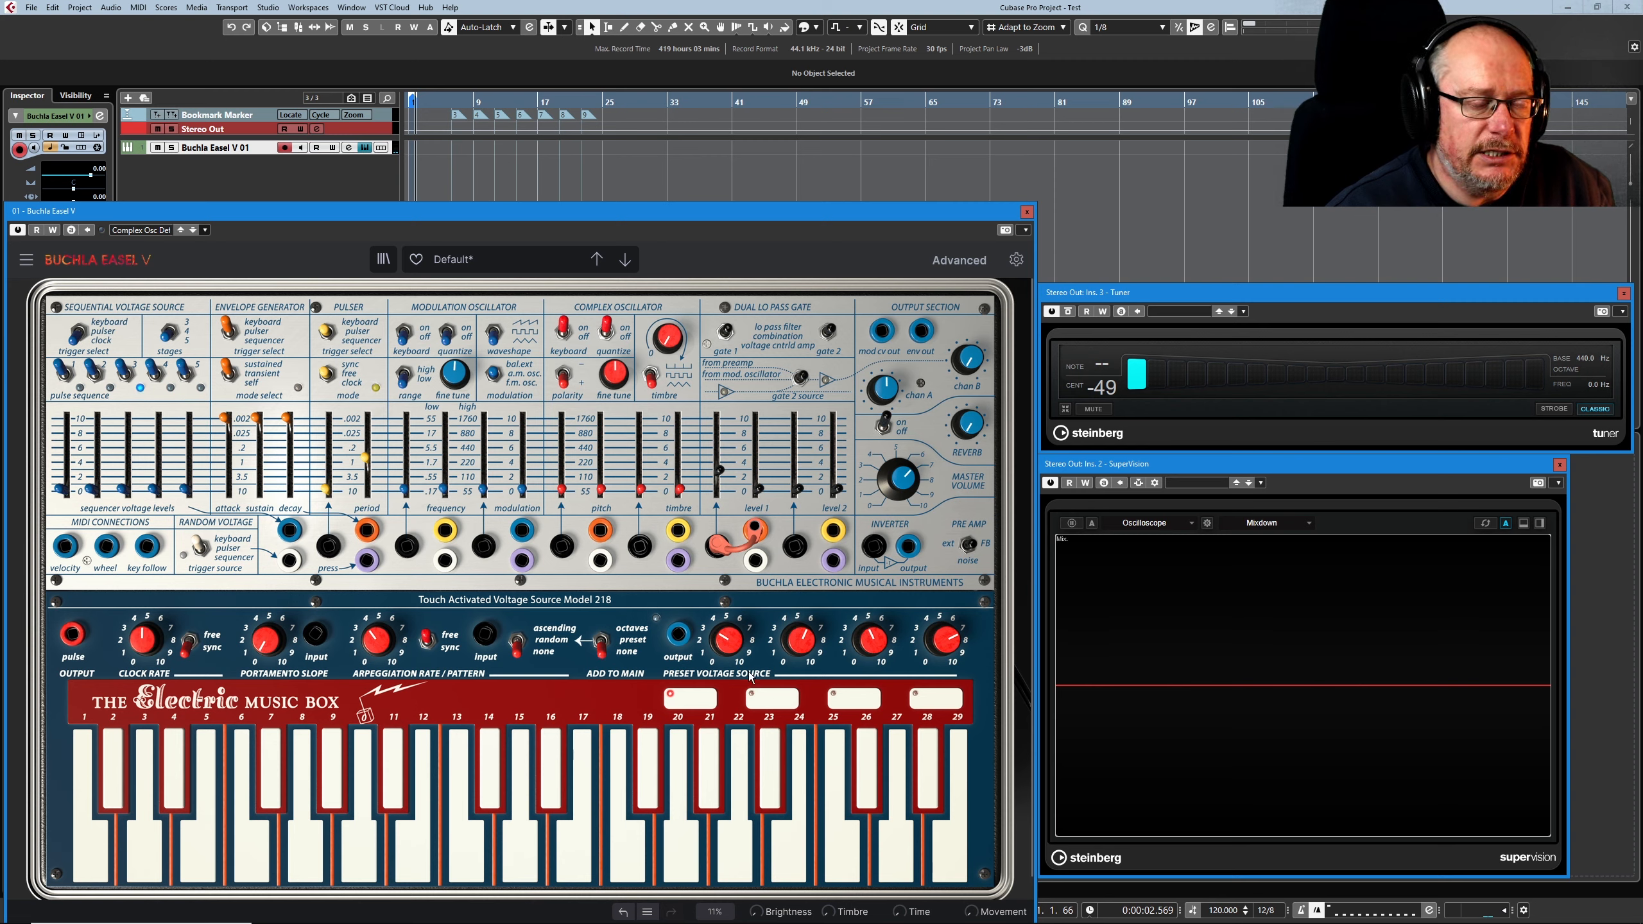
Patch the preset voltage output into the complex oscillator's pitch CV input, set its CV amount to about 0.144 and adjust preset voltage 1
left_click_drag(677, 638, 561, 547)
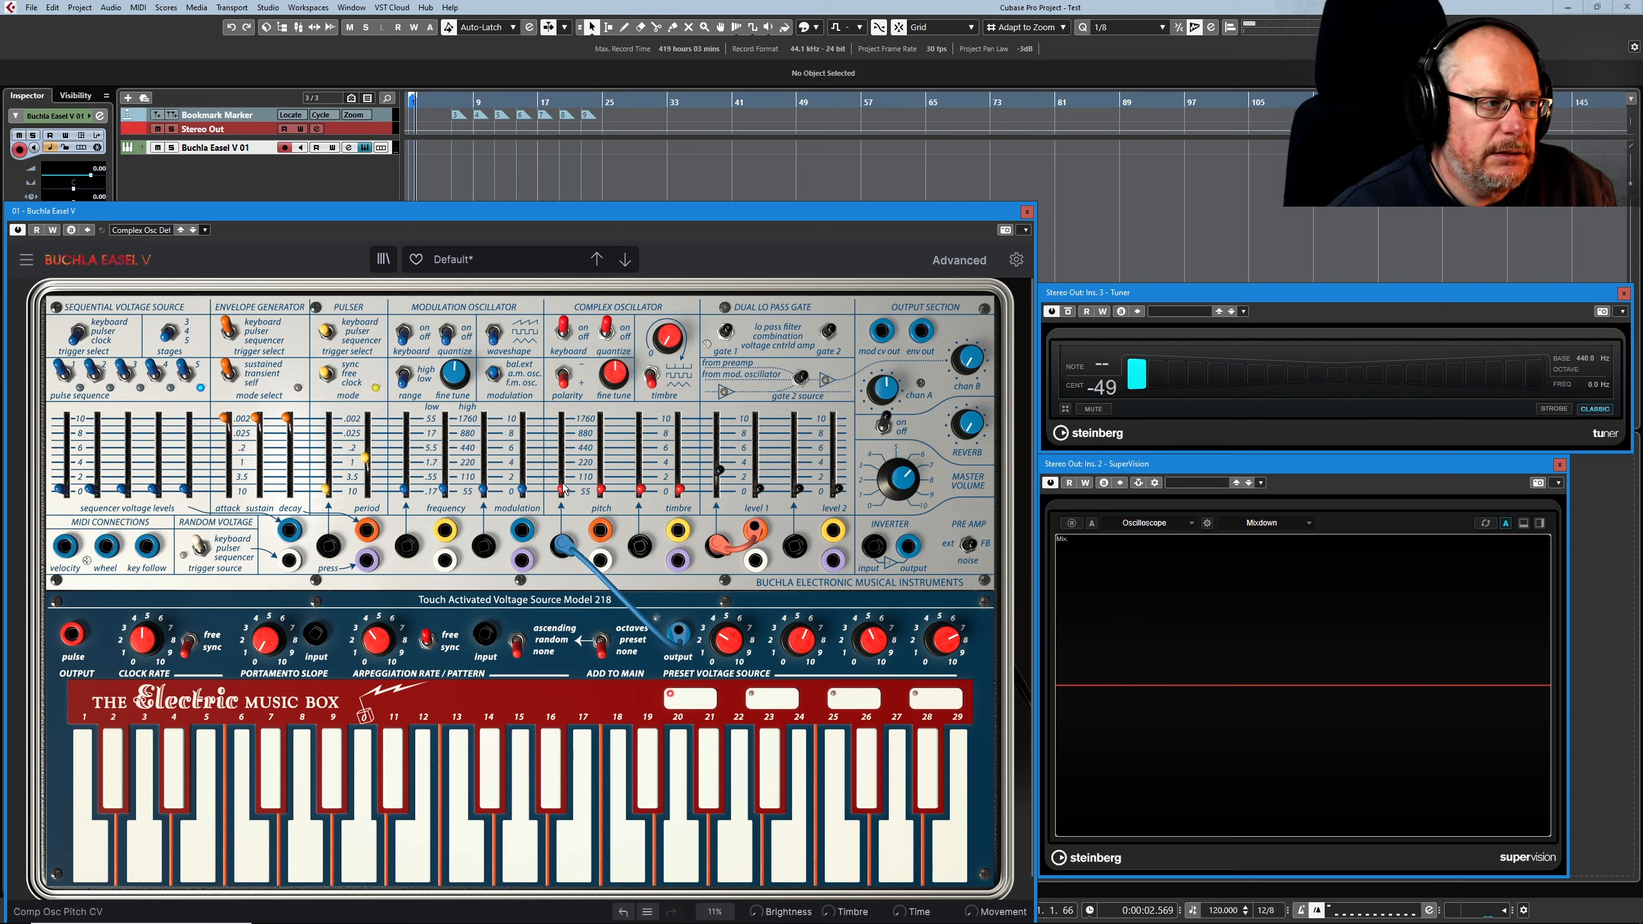
mouse_move(563, 483)
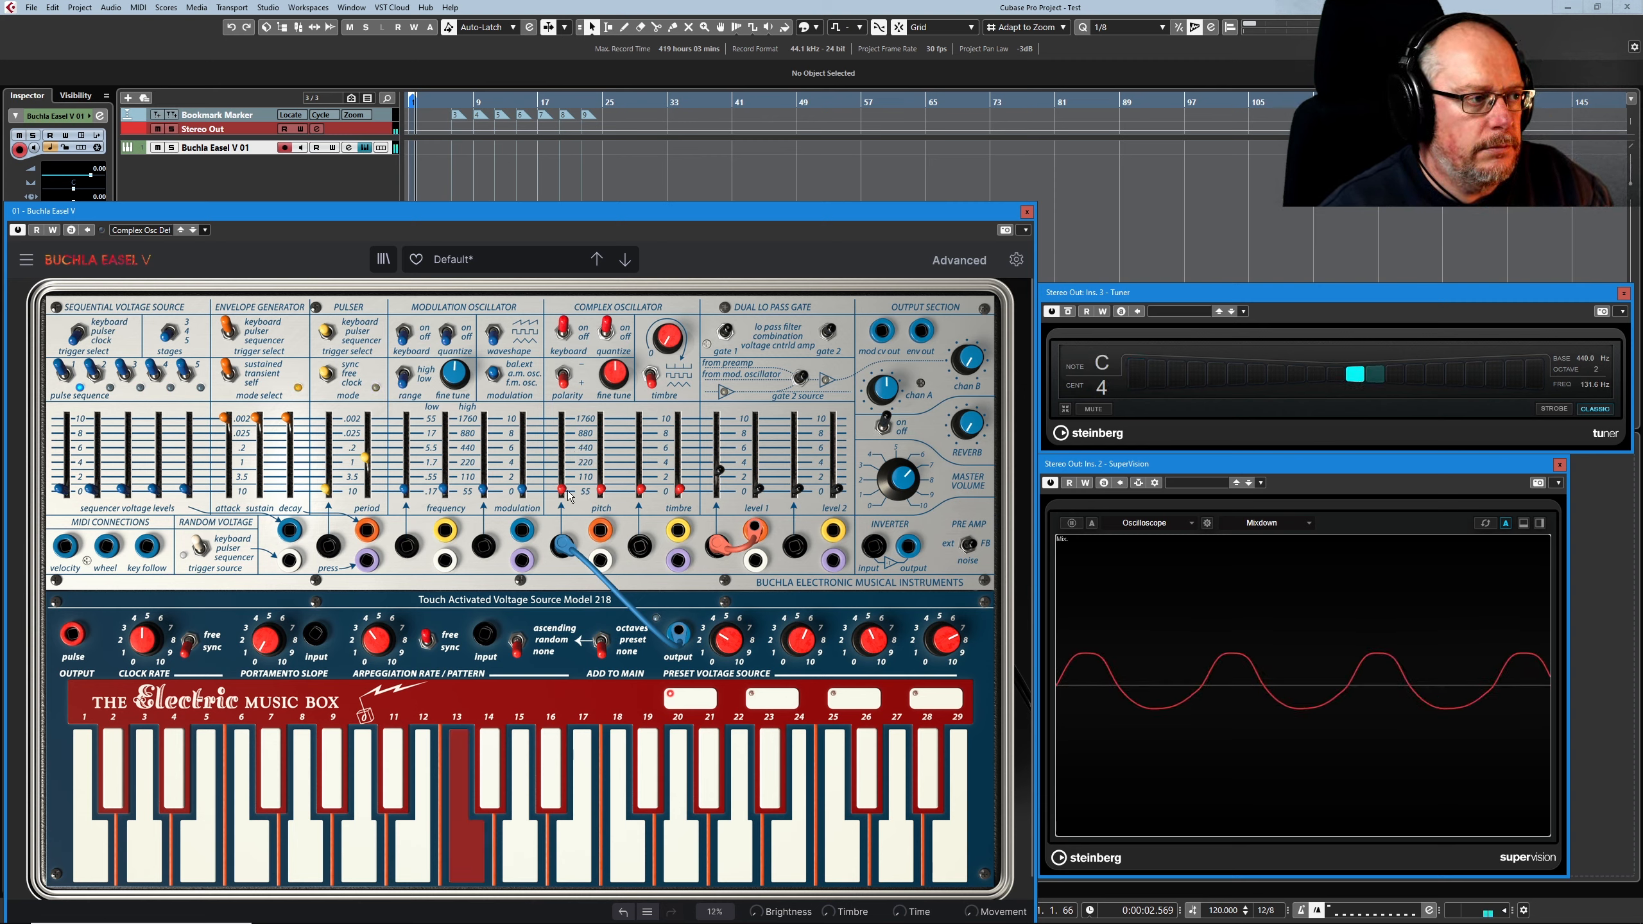
left_click_drag(562, 490, 562, 476)
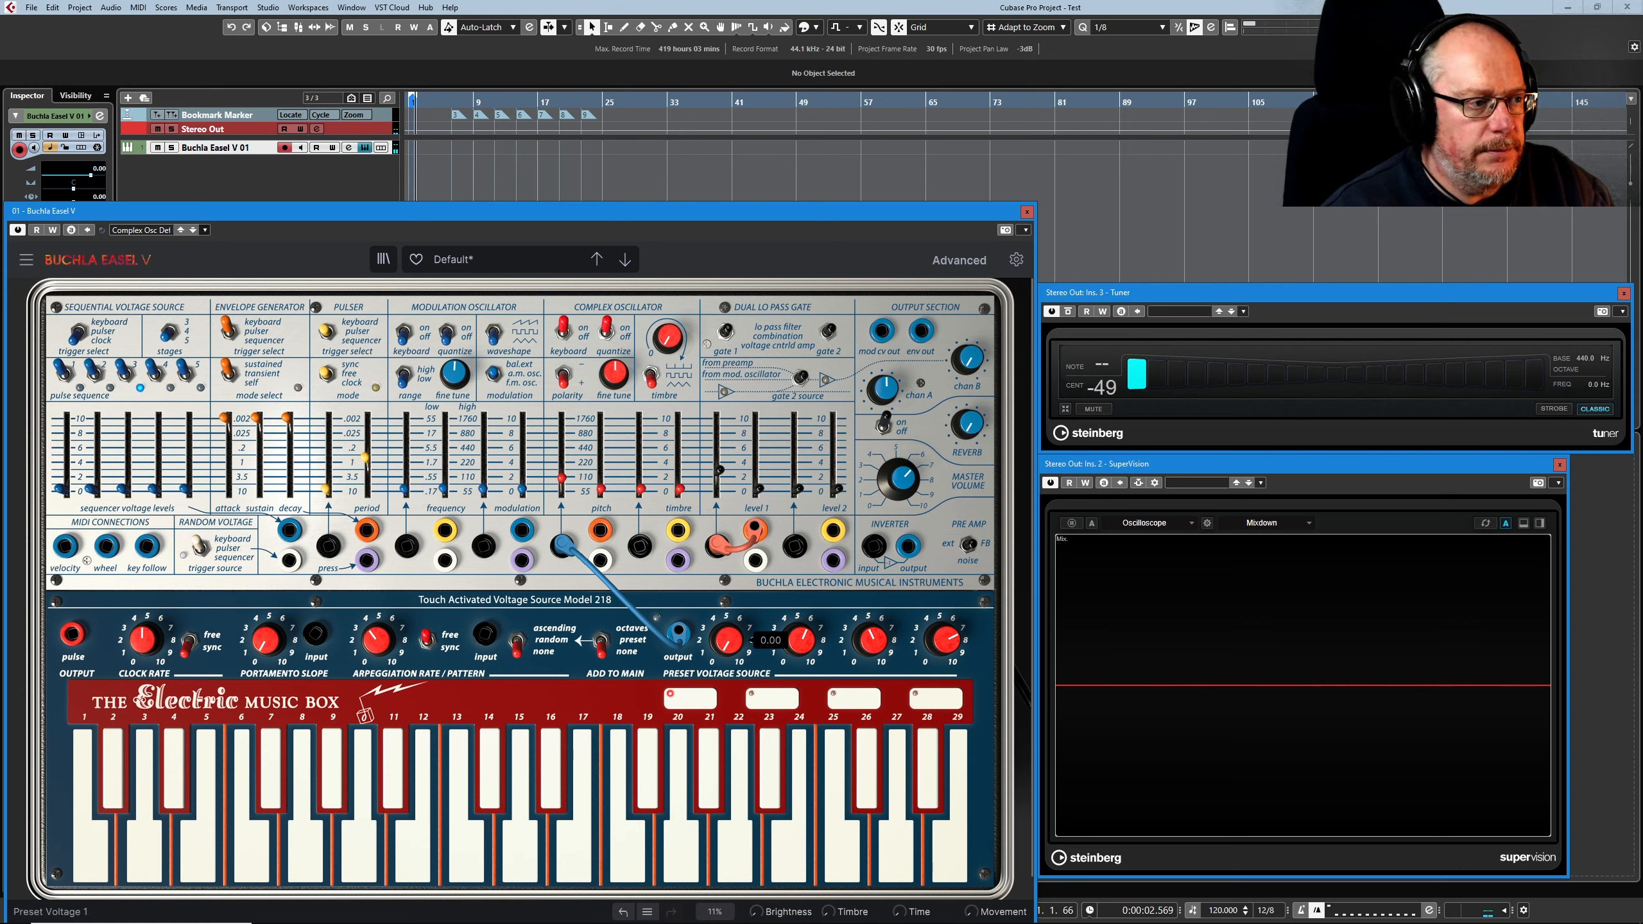
left_click_drag(727, 652, 726, 640)
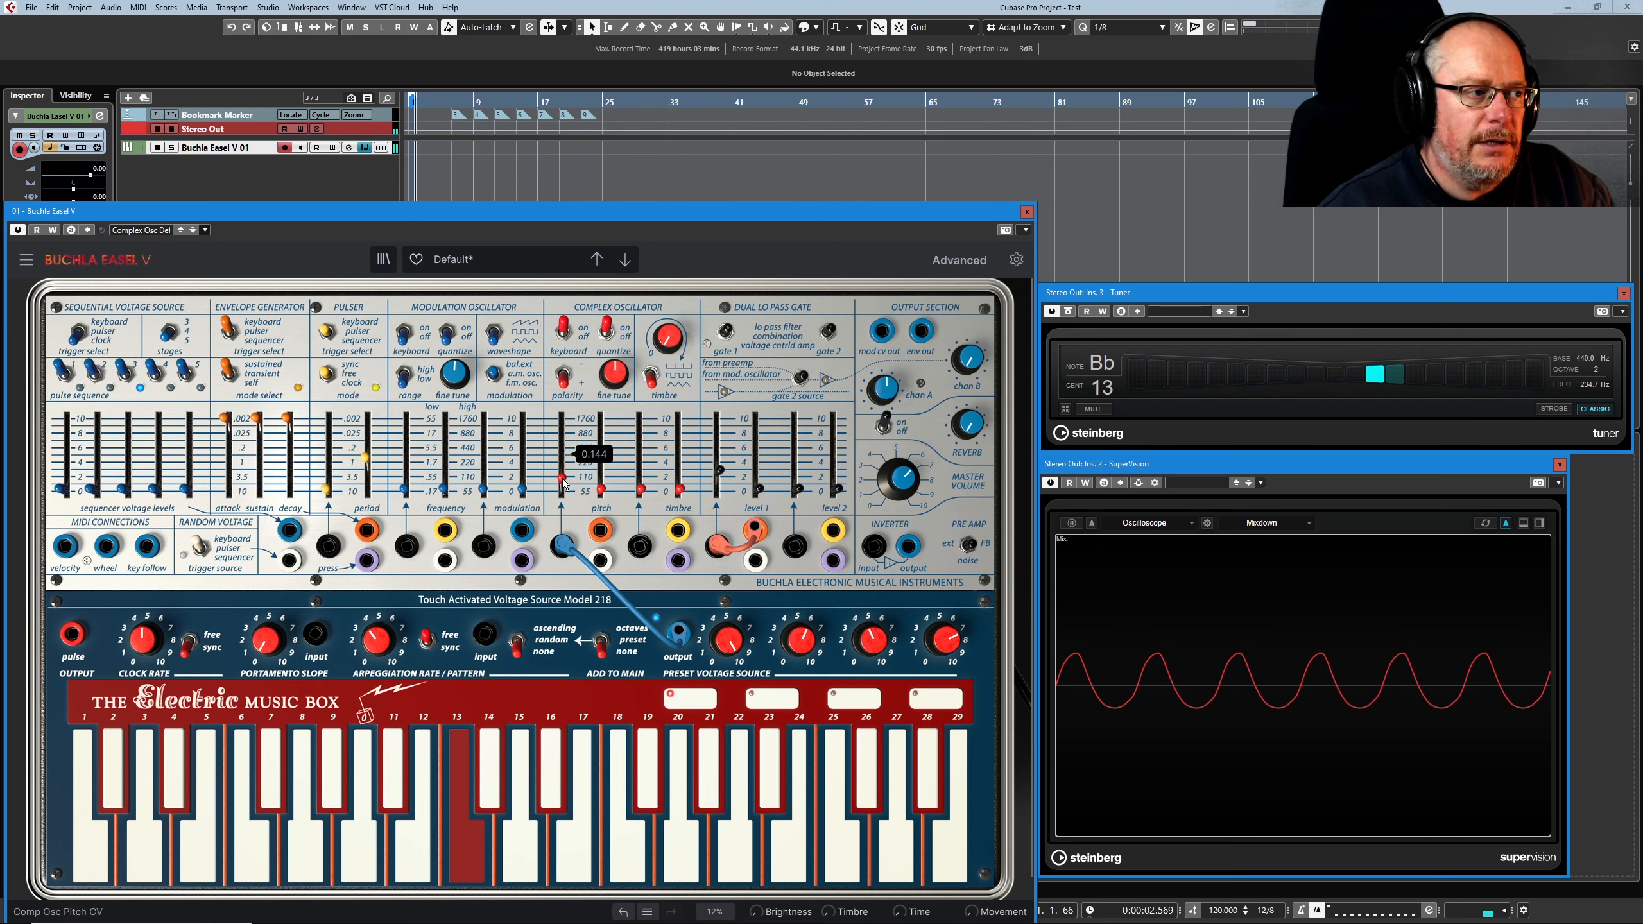
Raise the complex oscillator's pitch CV amount to maximum and finely adjust preset voltage 1 close to zero
mouse_move(563, 480)
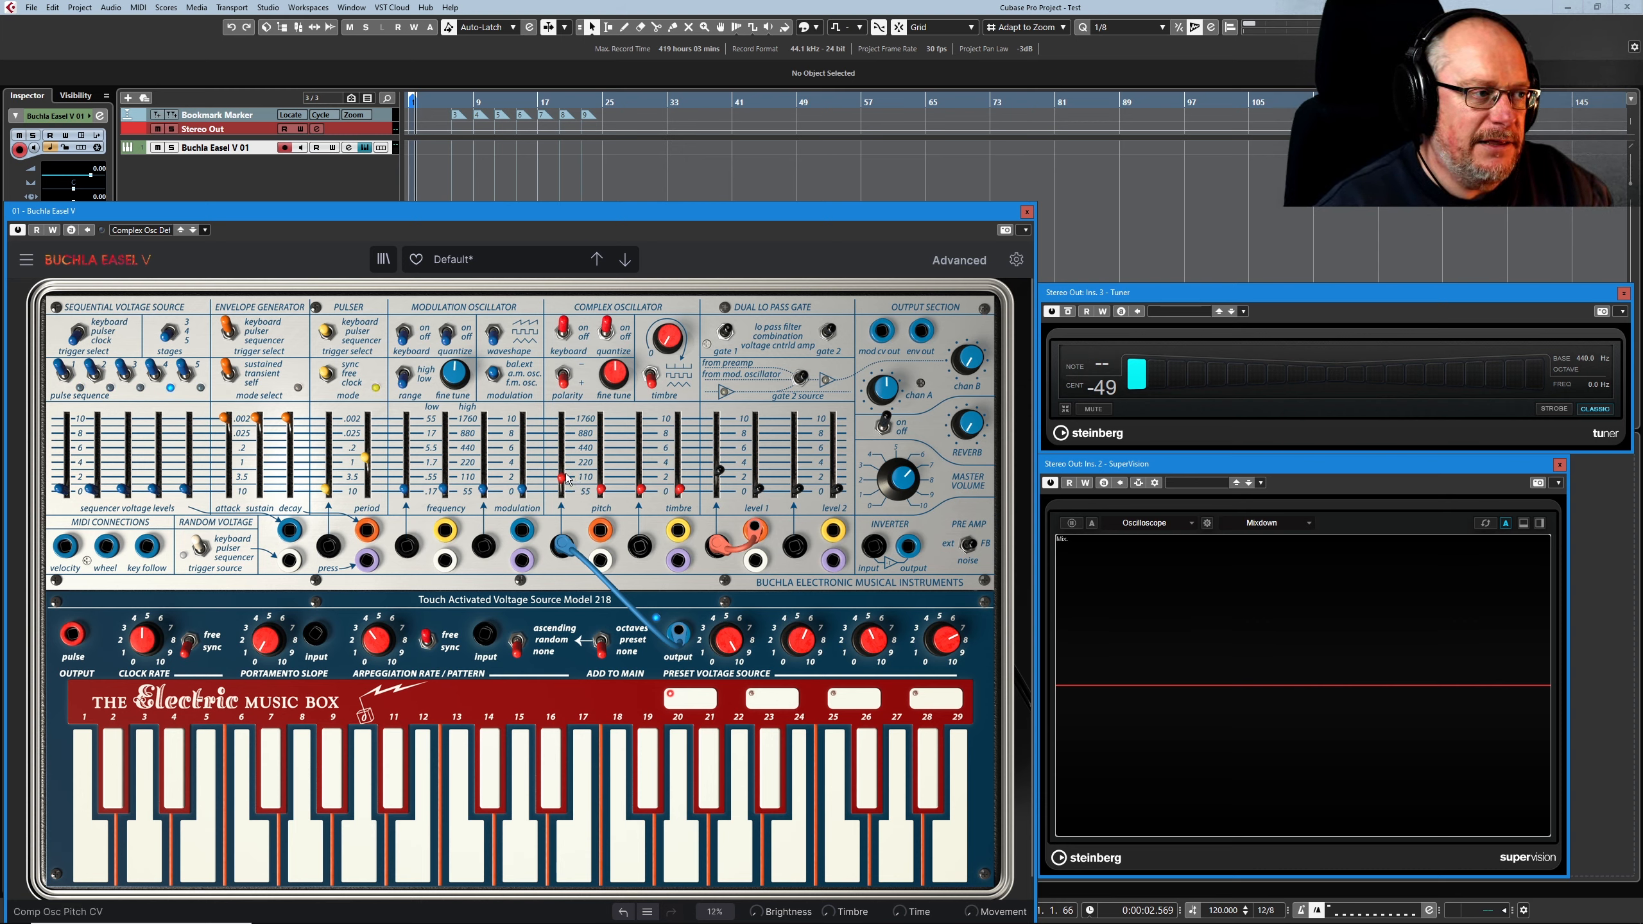
left_click_drag(561, 477, 561, 417)
double_click(727, 640)
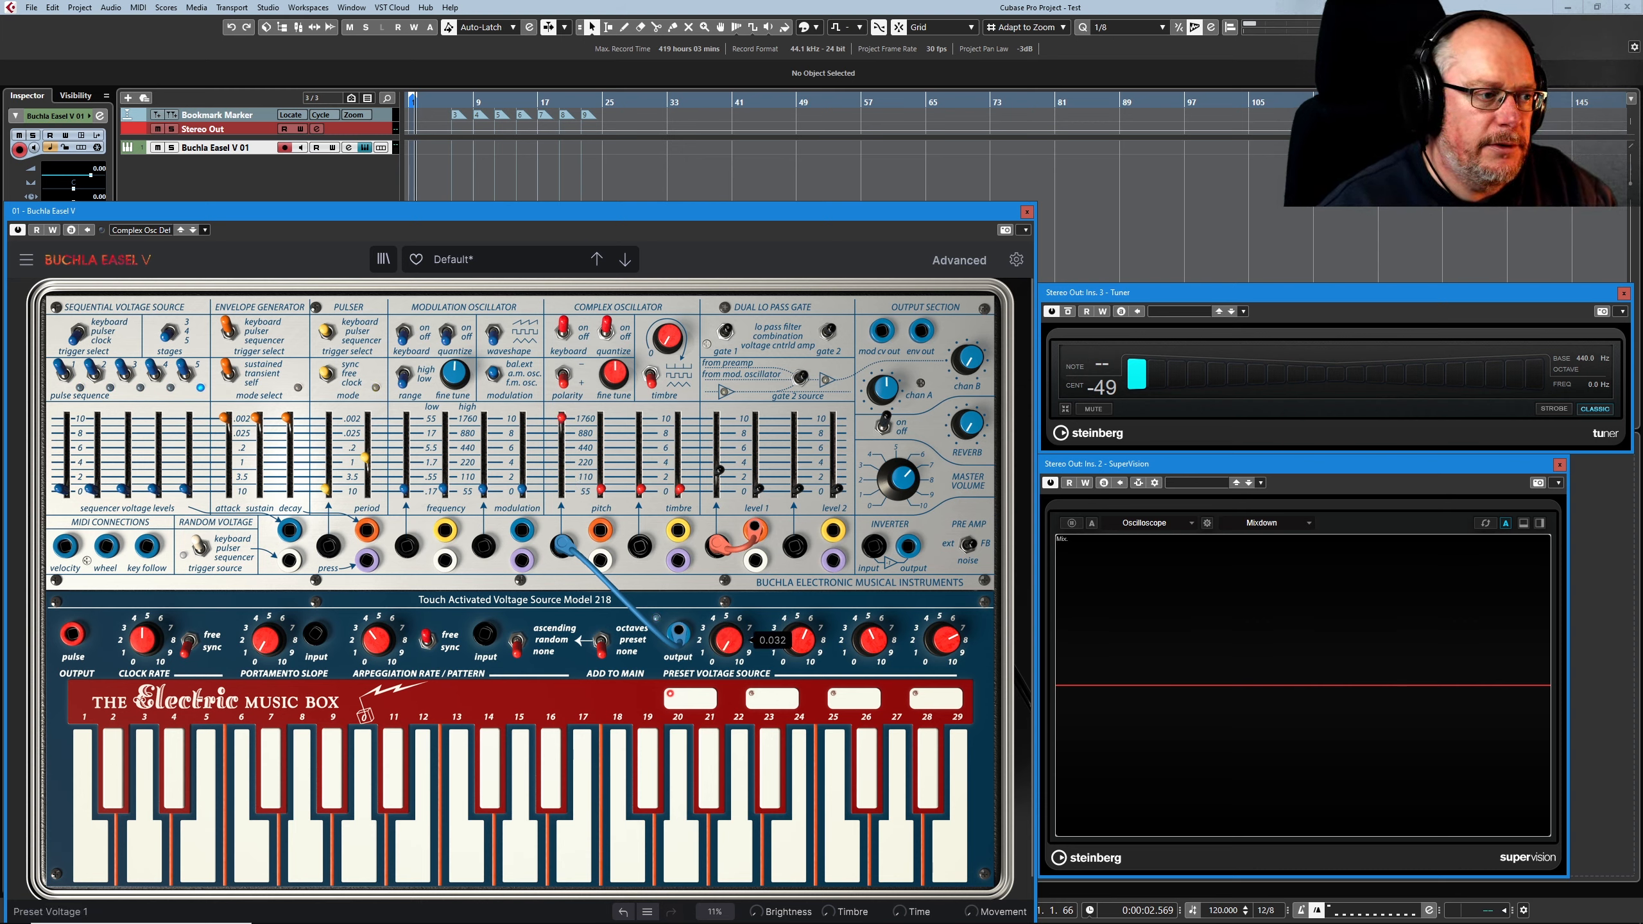
mouse_move(730, 650)
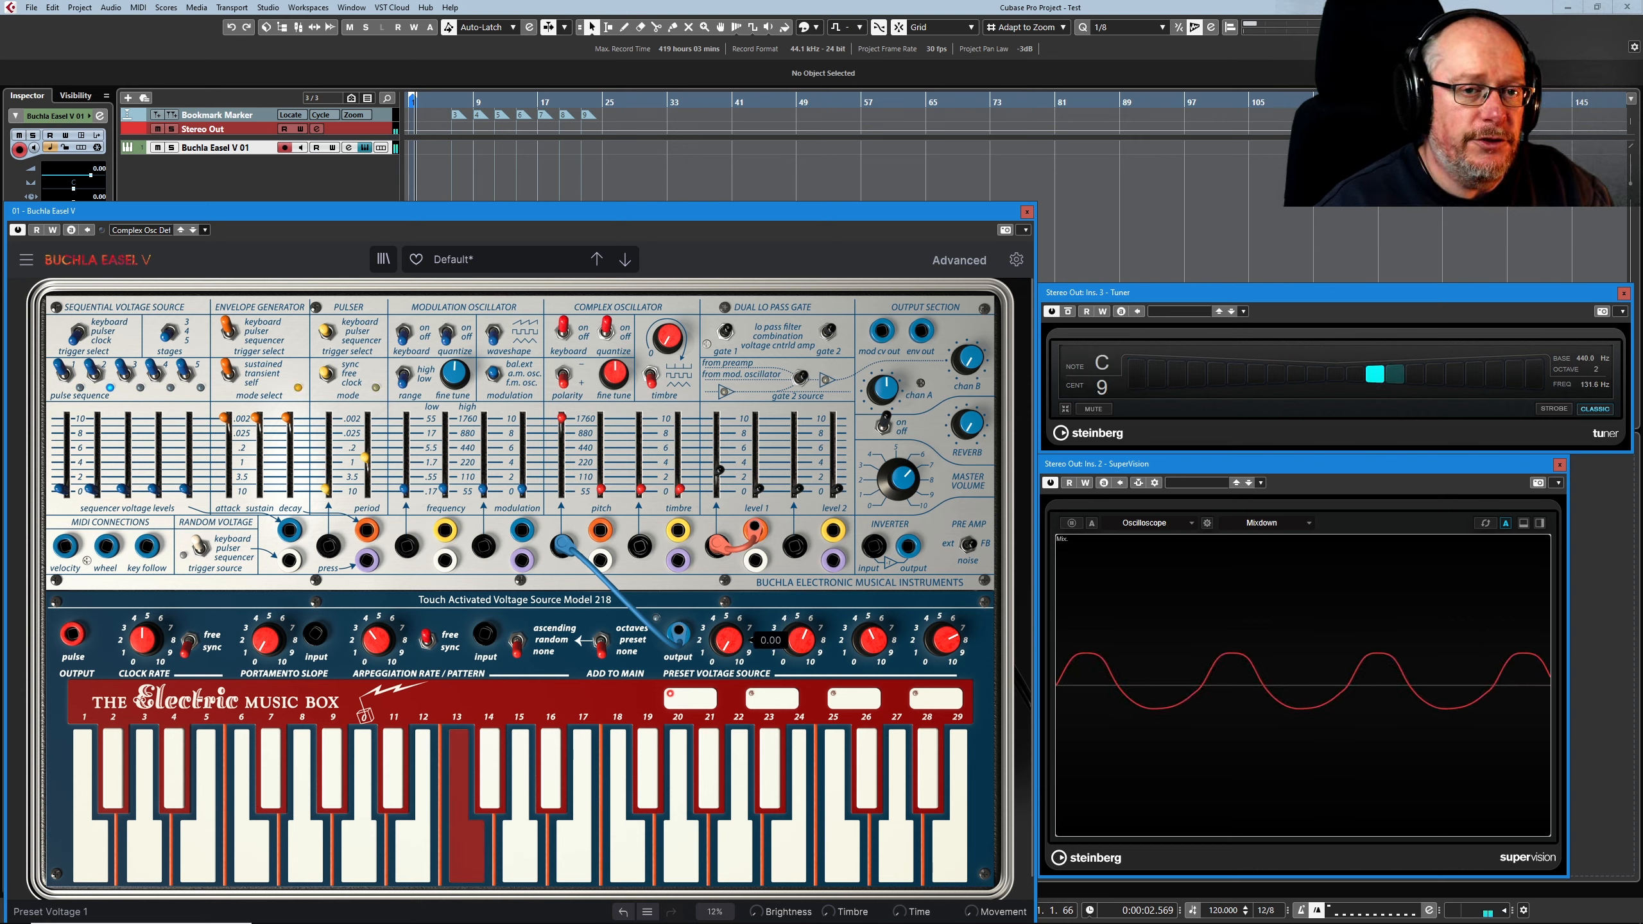
mouse_move(730, 648)
left_mouse_down()
mouse_move(729, 541)
mouse_move(730, 650)
left_mouse_up()
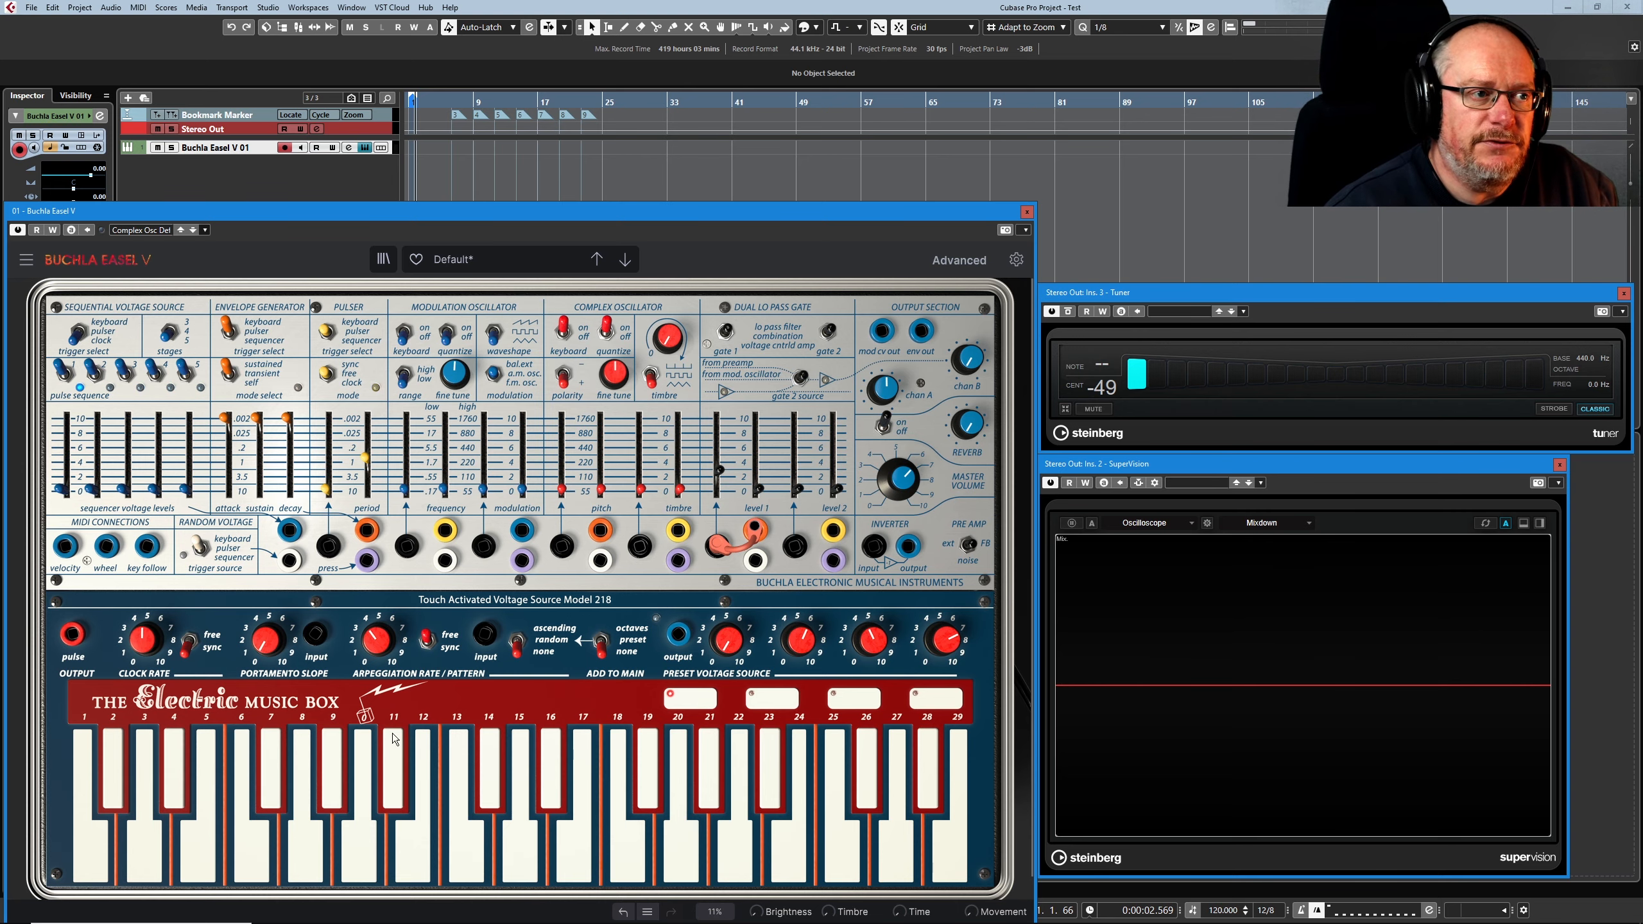
Open the advanced section to view the left-hand modulation page, then return to the main front panel
left_click(963, 262)
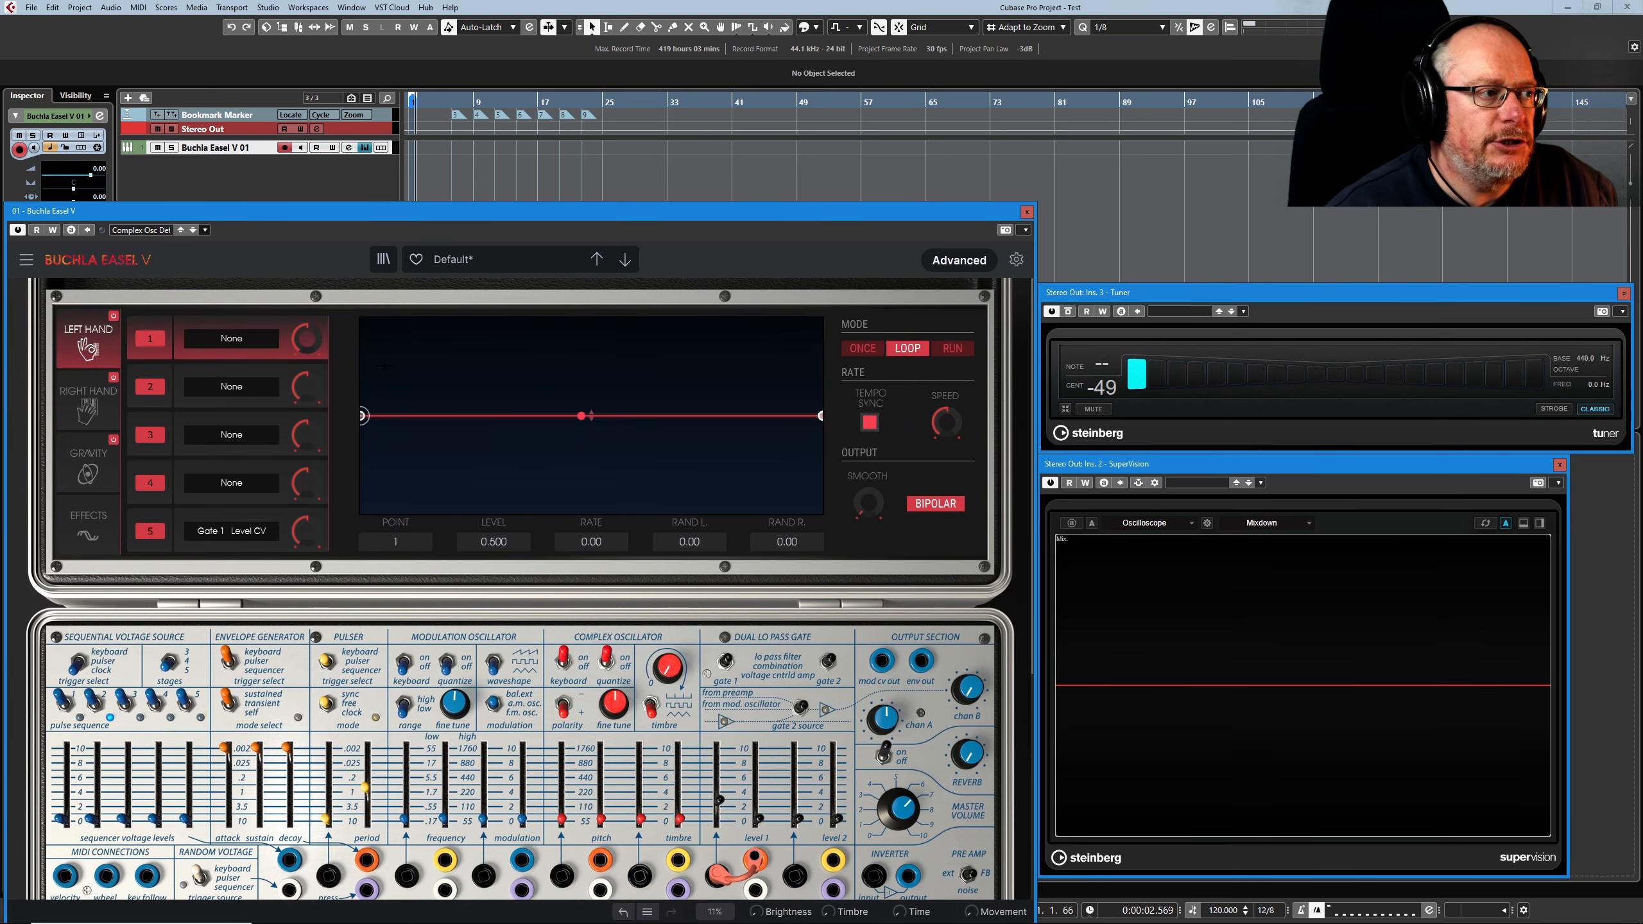
left_click(962, 261)
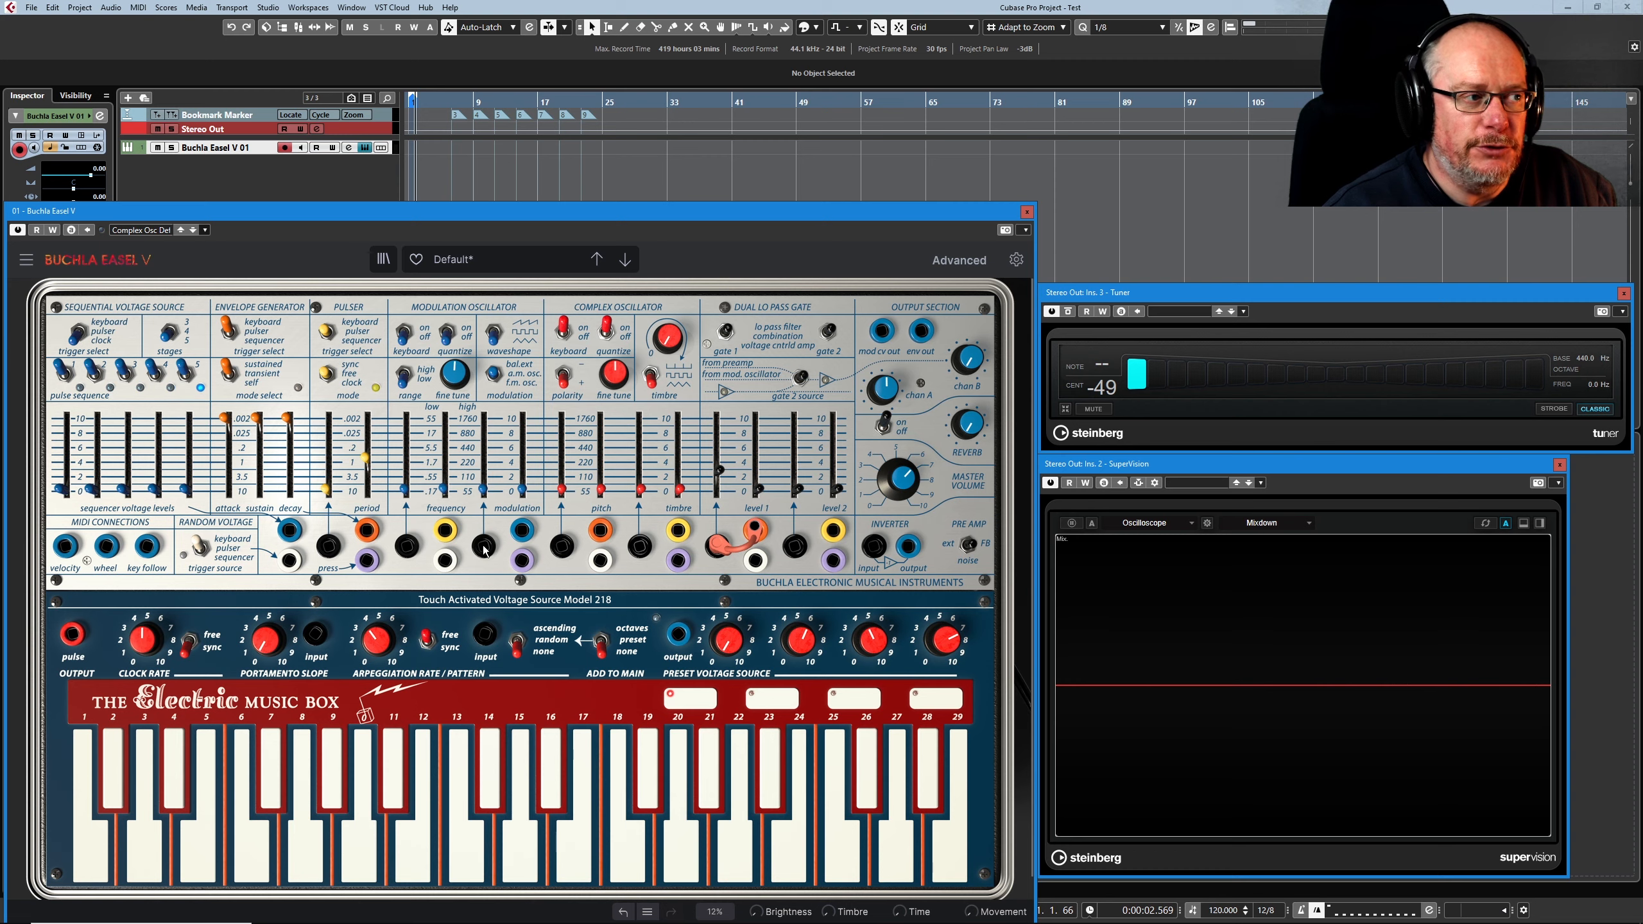
mouse_move(326, 417)
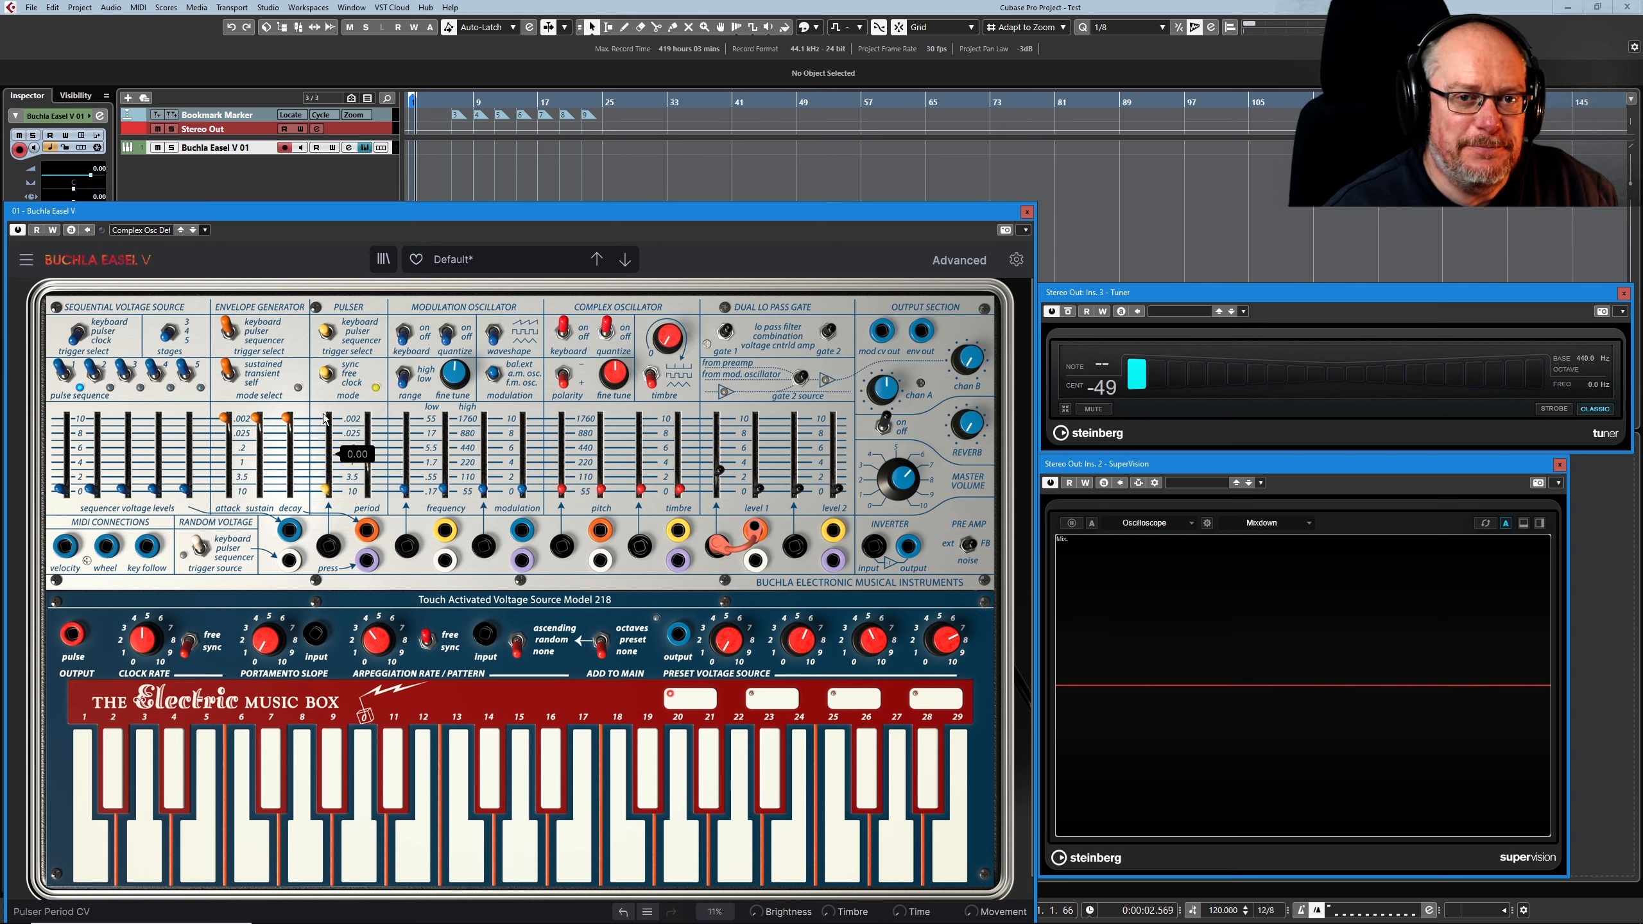